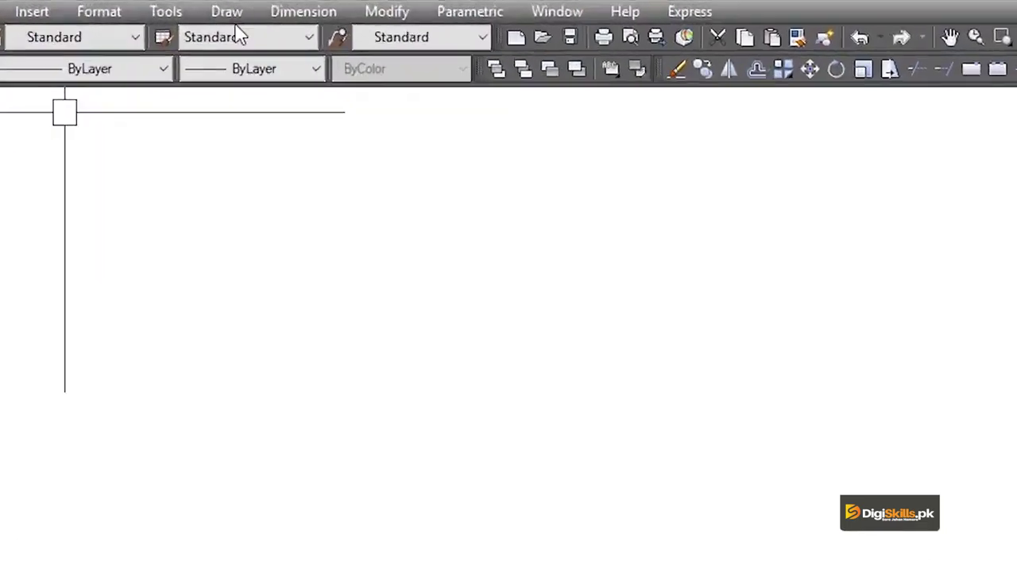
Try to hatch the empty drawing area with ANSI31 by picking an internal point, and dismiss the boundary error.
left_click(231, 15)
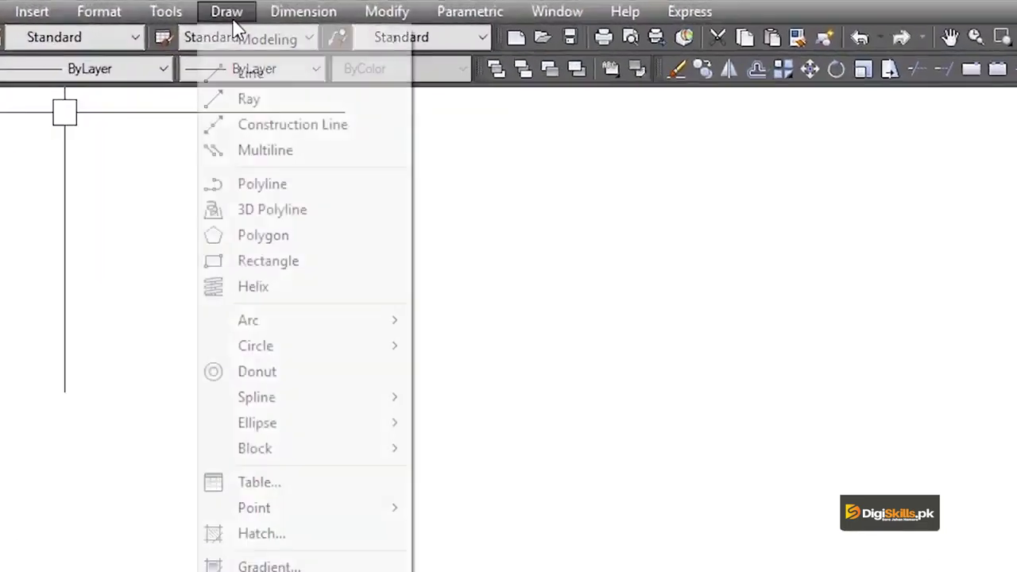
left_click(262, 533)
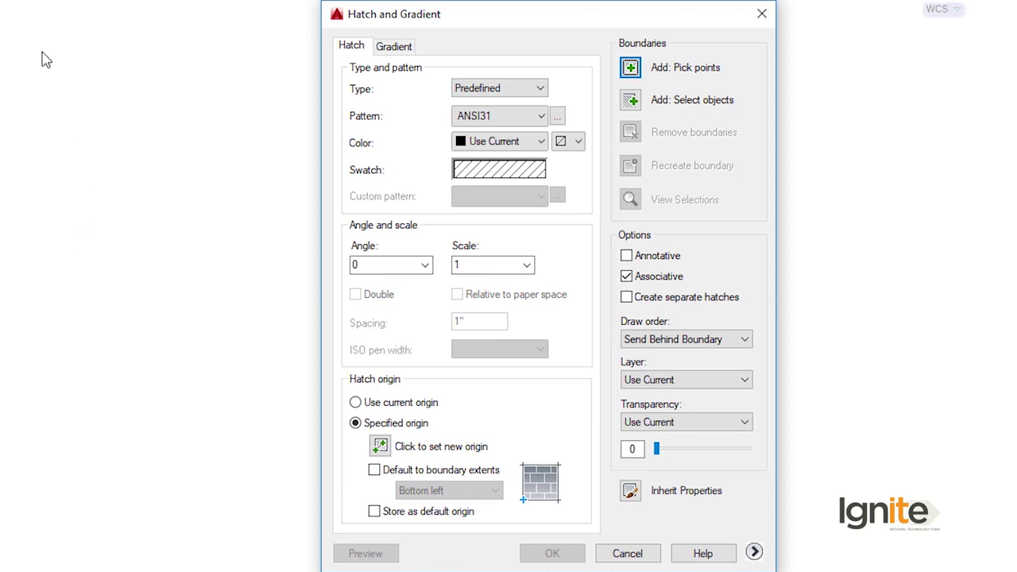
left_click(628, 65)
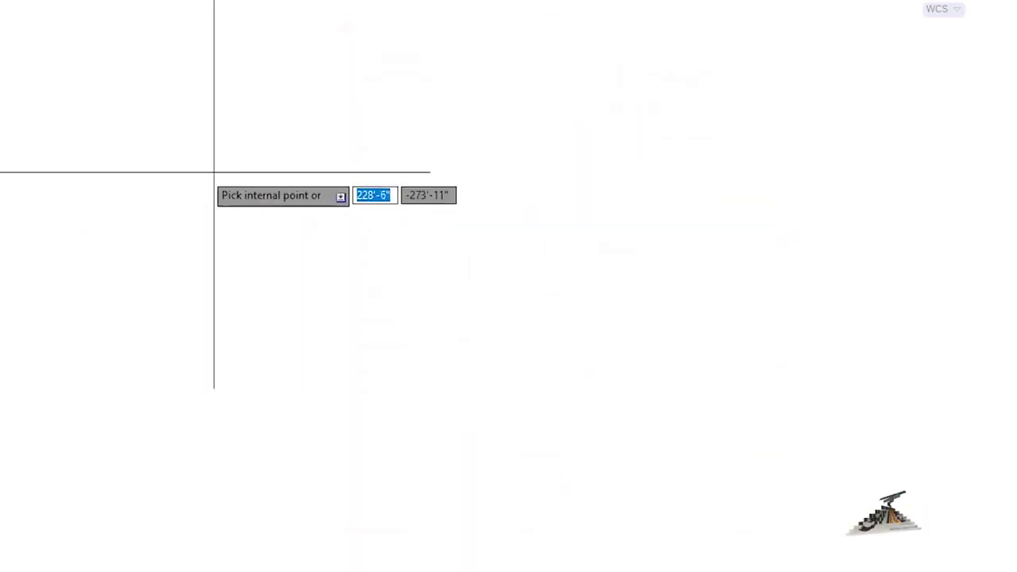
left_click(215, 170)
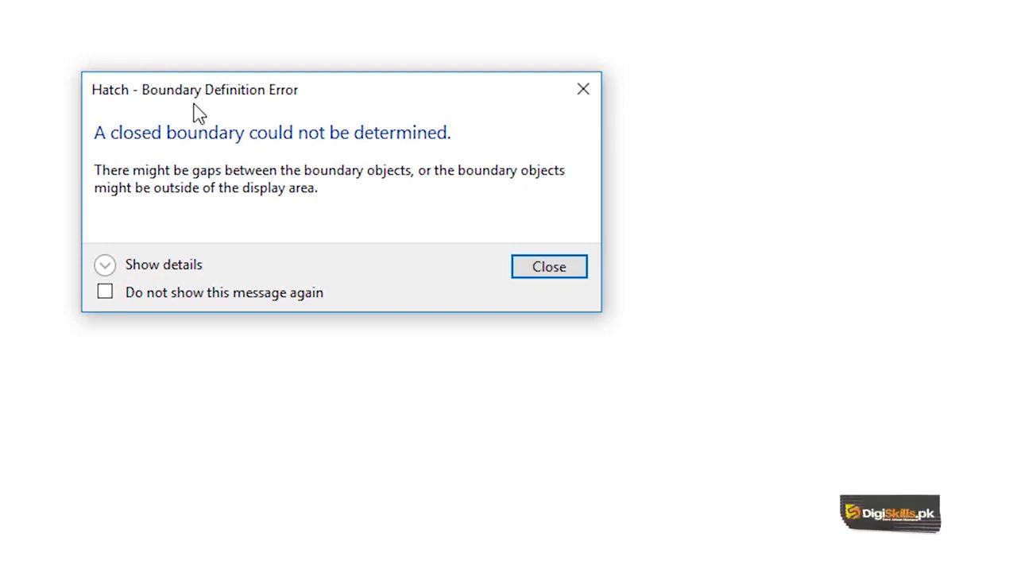
left_click(539, 278)
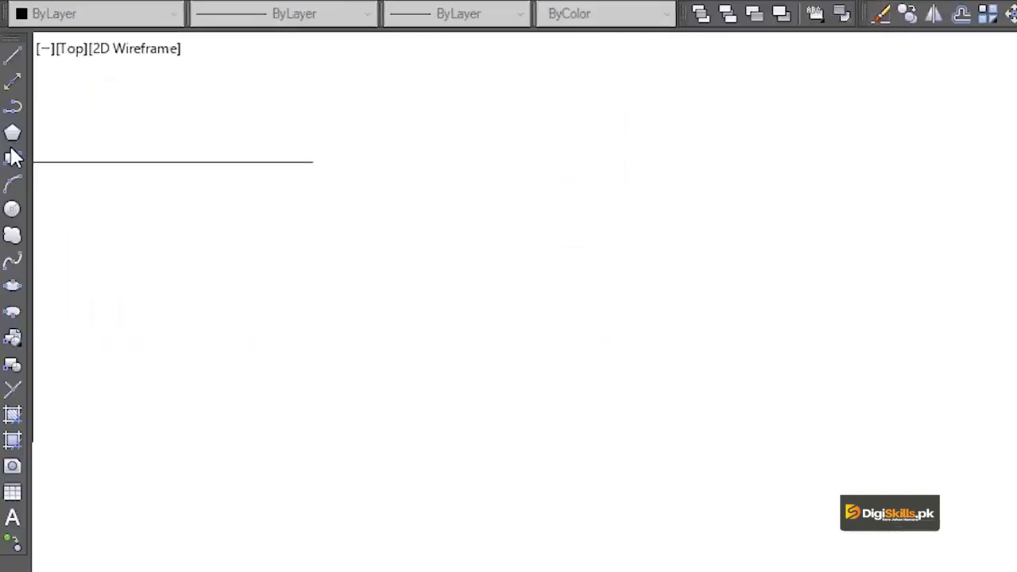
Draw a horizontal rectangle by two opposite corners in the empty drawing area.
left_click(13, 158)
left_click(542, 331)
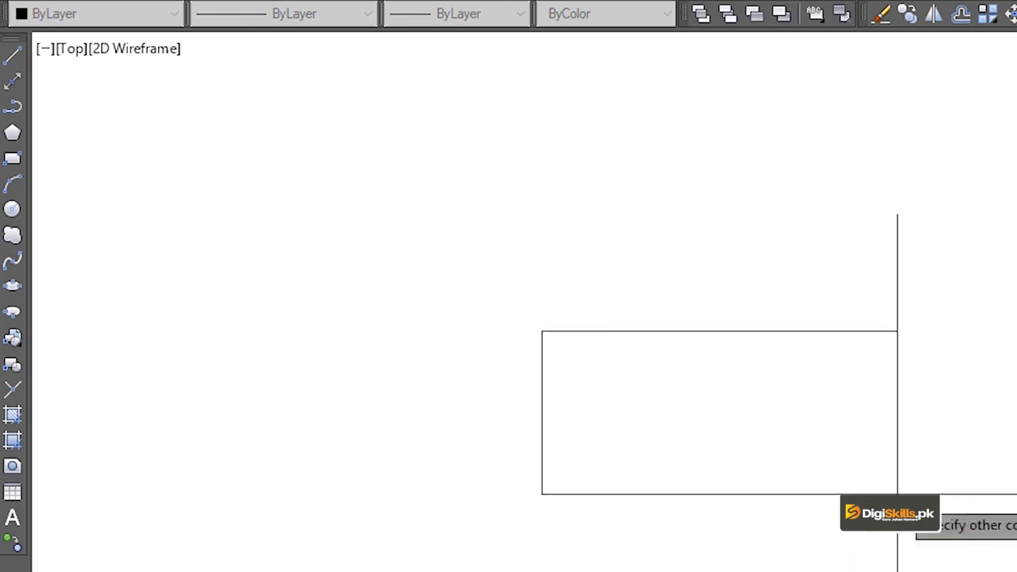
left_click(897, 495)
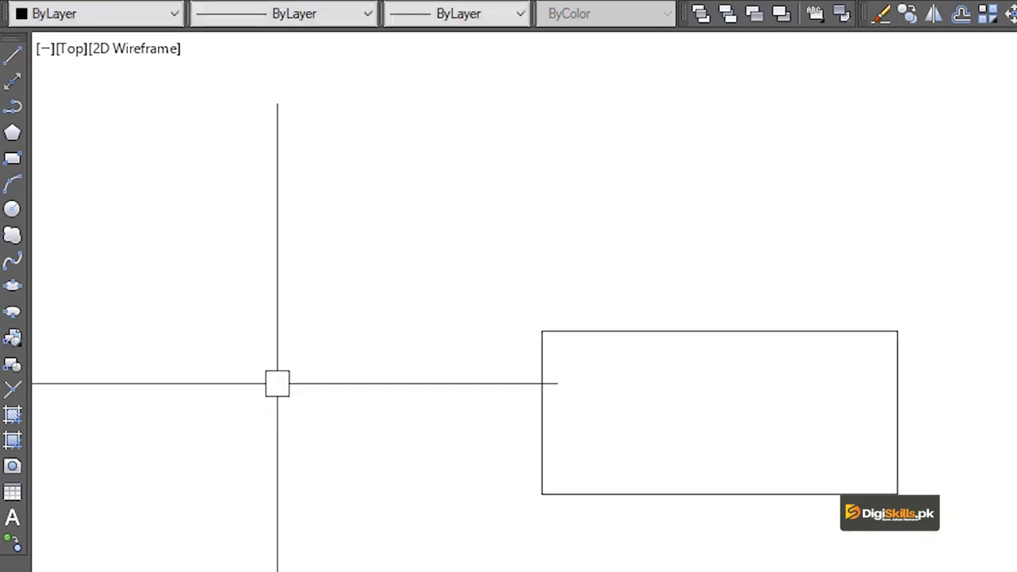
Draw a tilted four-sided polygon beside the rectangle, inscribed in a circle with a radius of about 6 inches.
left_click(12, 132)
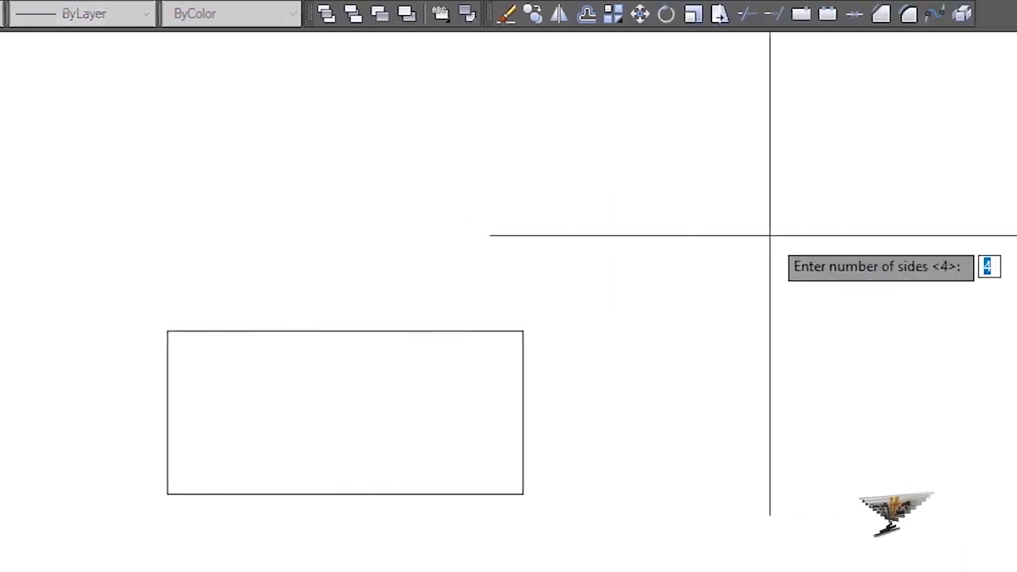
key("Return")
left_click(732, 310)
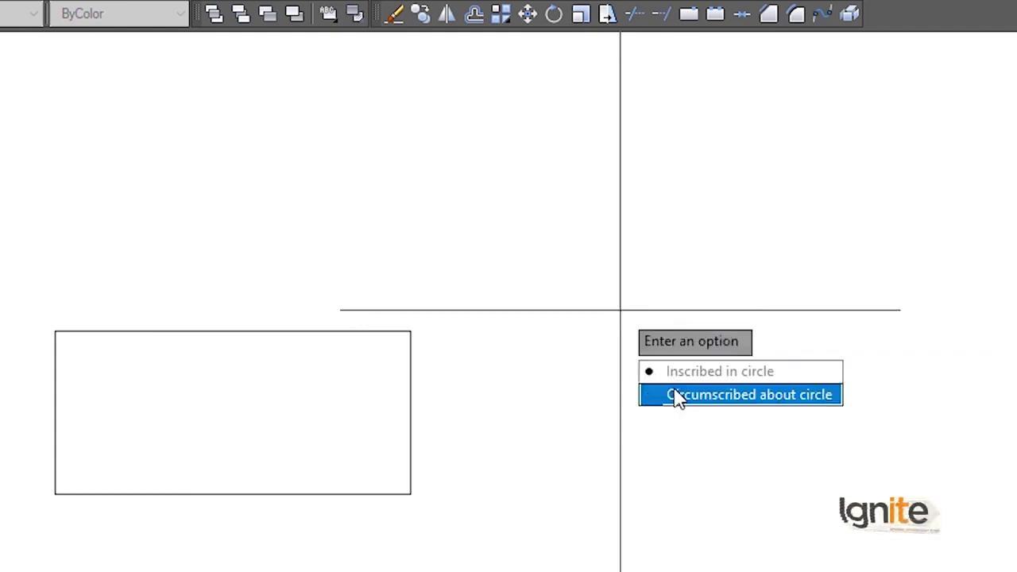
left_click(676, 382)
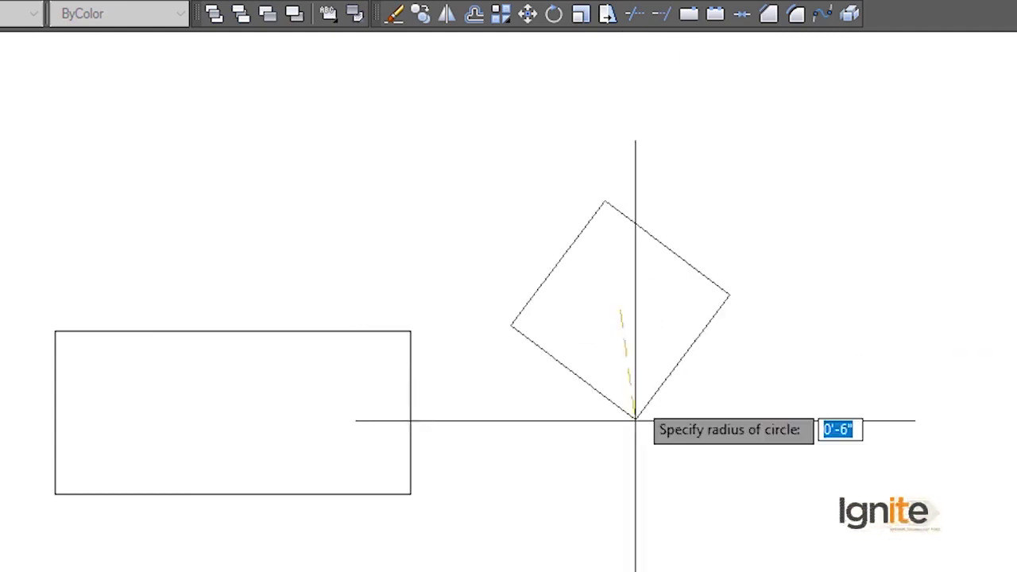
left_click(636, 433)
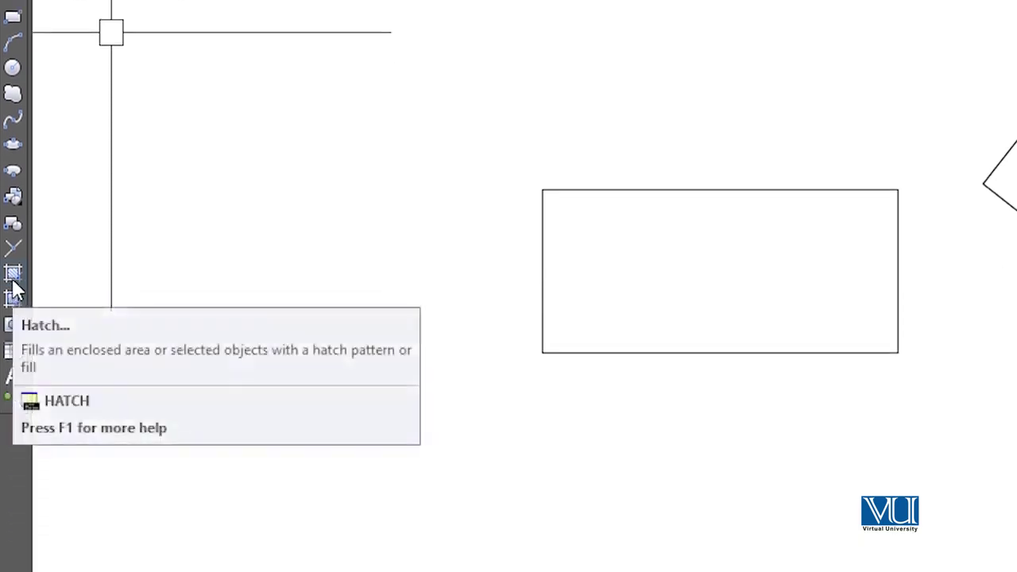
Start a new hatch and pick a point inside the rectangle to define its boundary.
left_click(14, 273)
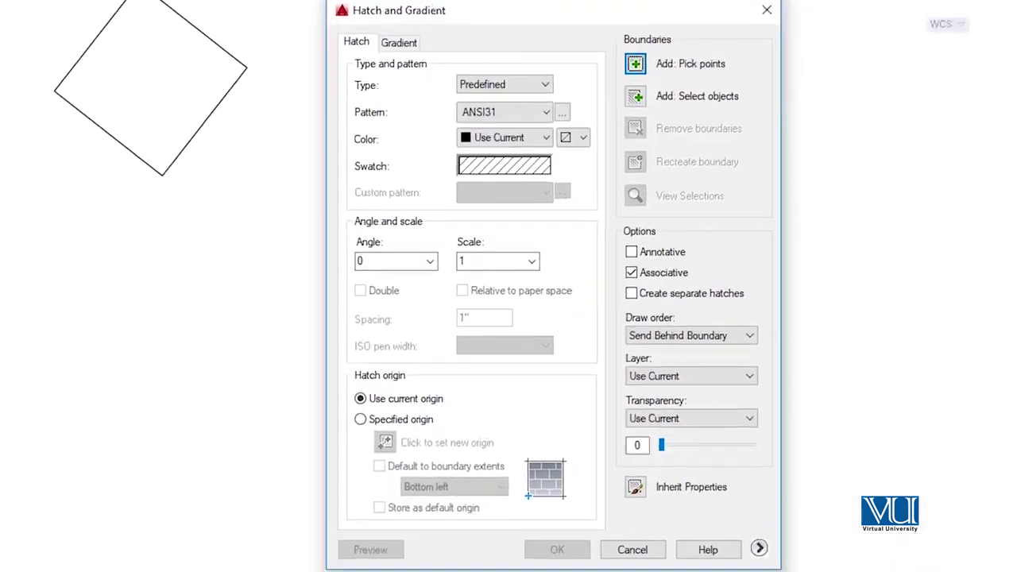
left_click_drag(435, 11, 419, 17)
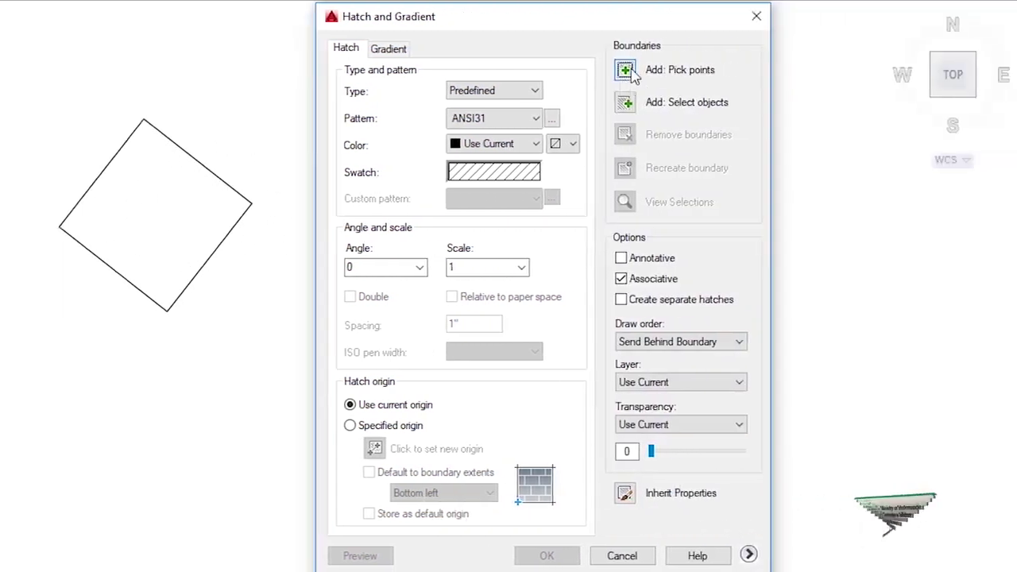
left_click(626, 71)
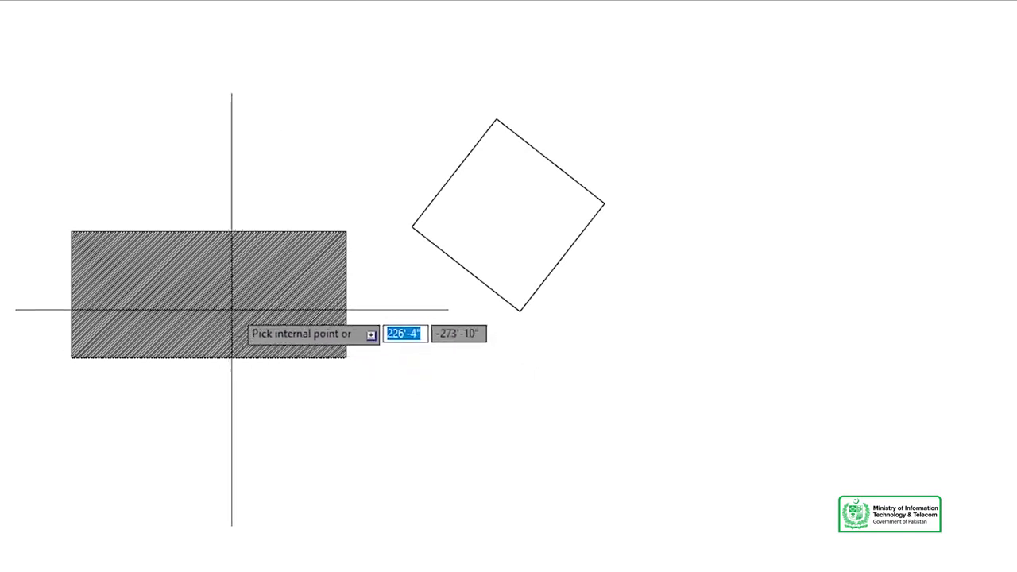
left_click(213, 292)
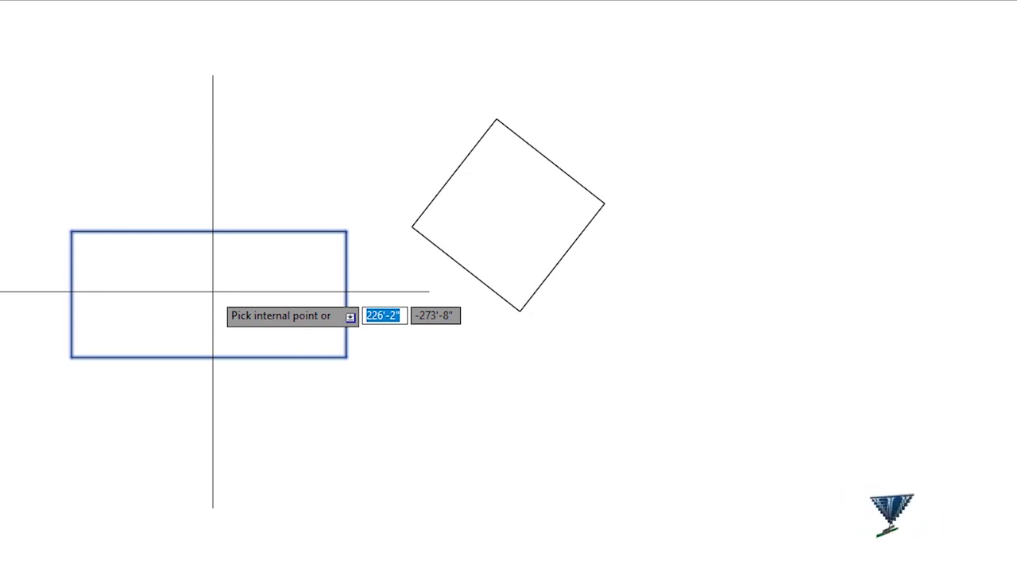
key("Return")
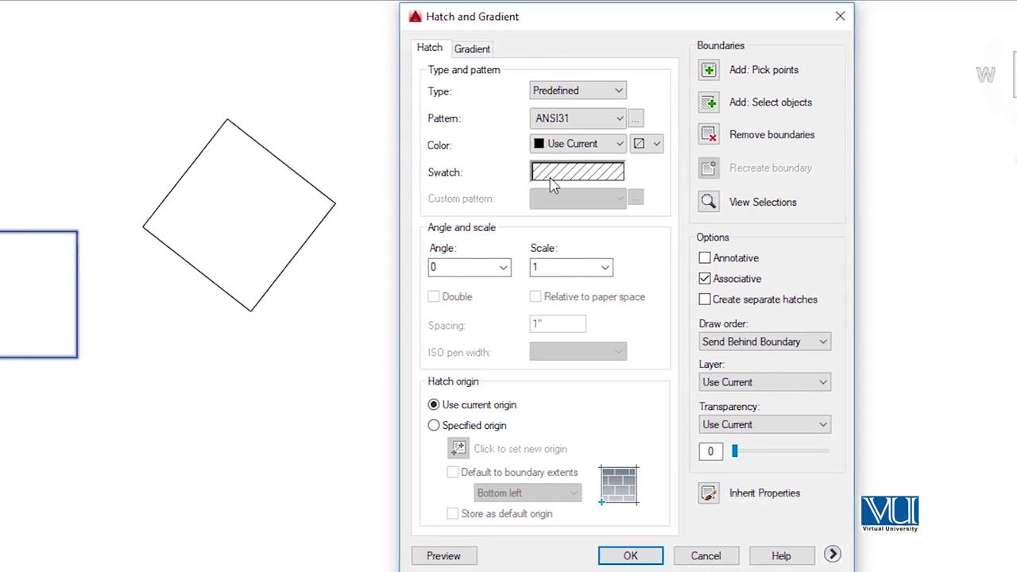
Look through the ANSI and ISO hatch patterns, keep ANSI31, and apply the hatch to the rectangle.
left_click(593, 180)
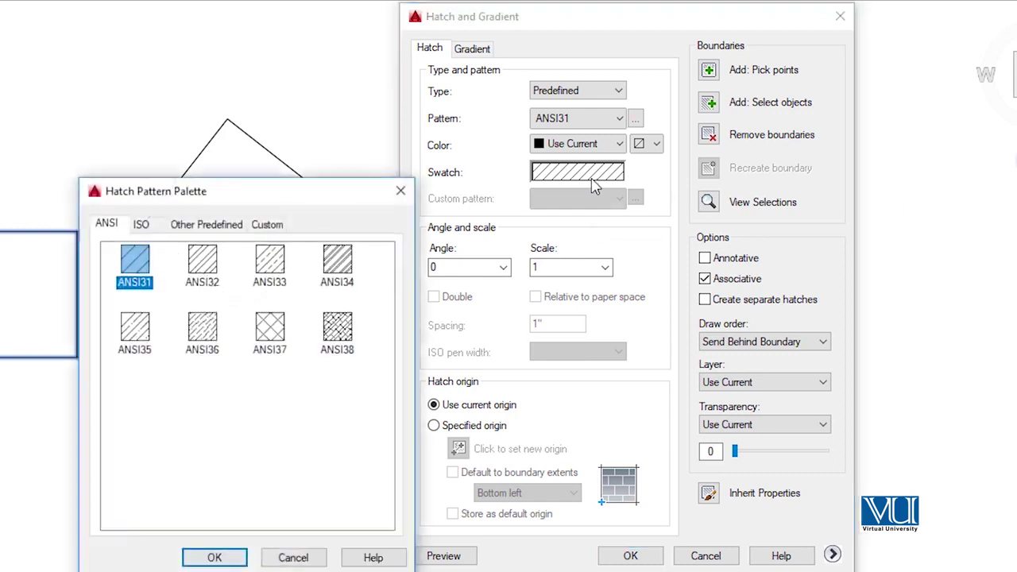
mouse_move(229, 203)
left_mouse_down()
mouse_move(168, 77)
mouse_move(249, 39)
left_mouse_up()
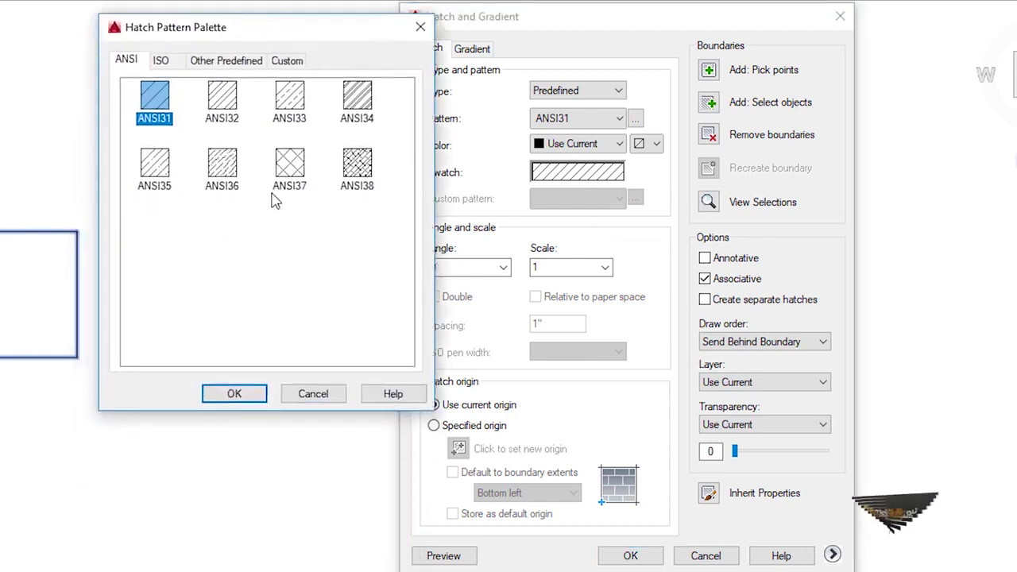
left_click(160, 62)
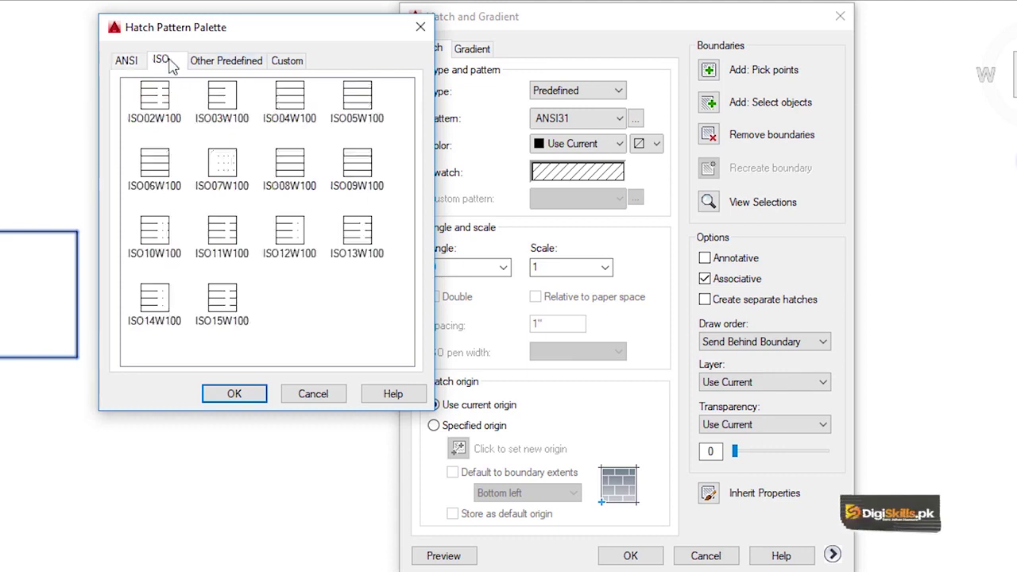
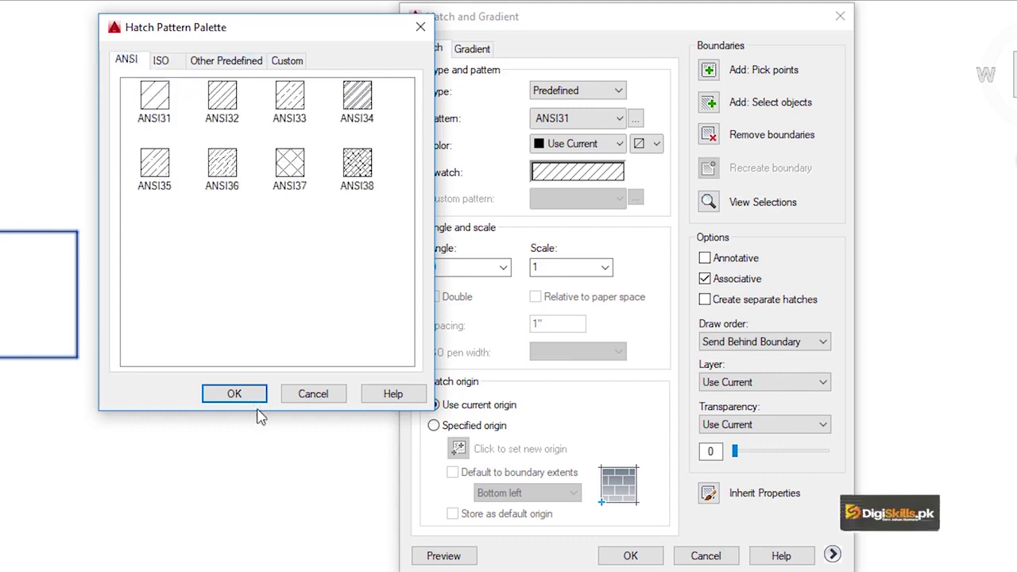
left_click(235, 395)
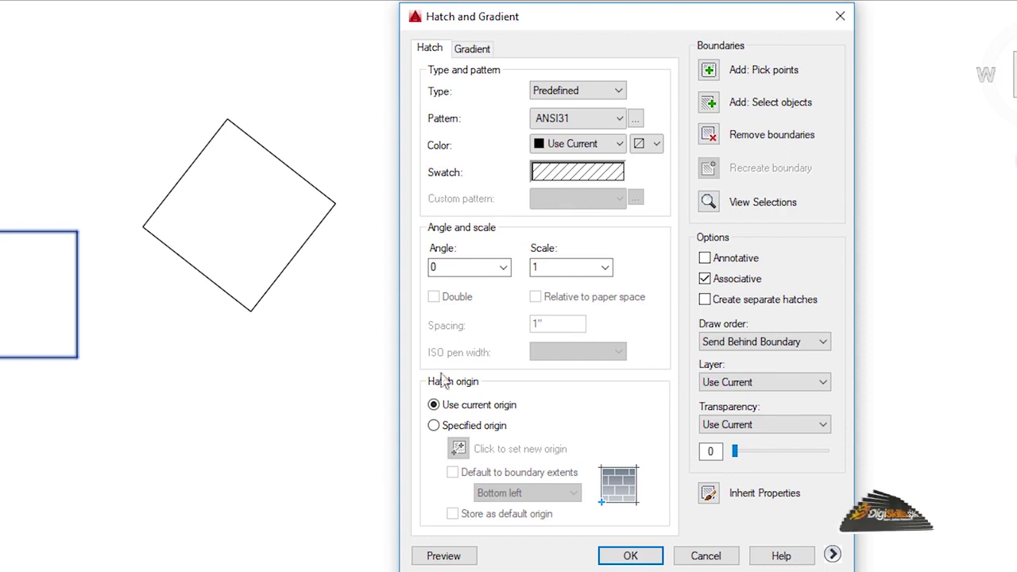
left_click(630, 556)
Examine the density and spacing of the rectangle's hatch lines both up close and from a distance.
scroll(239, 348, "up", 2)
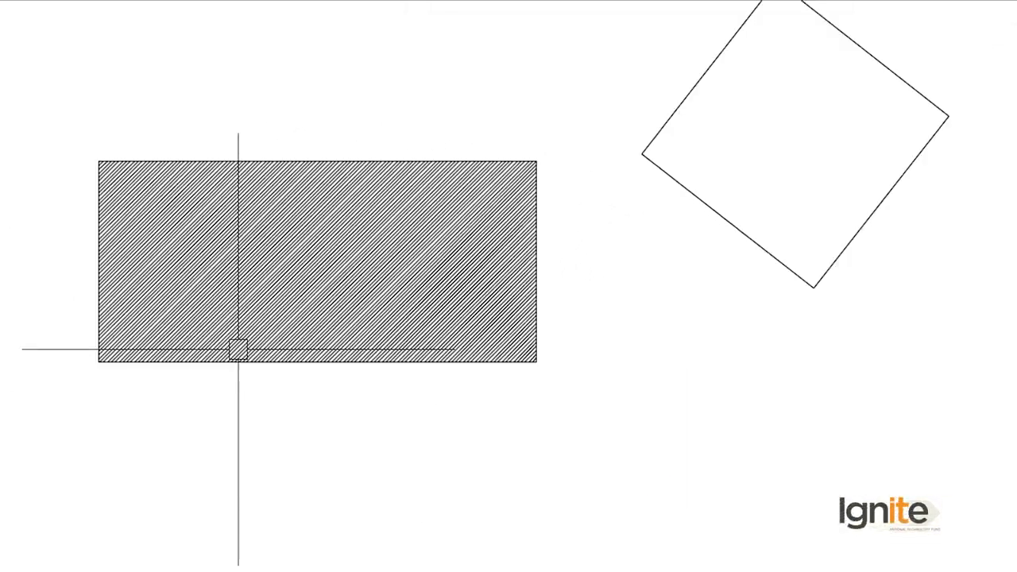
scroll(239, 348, "down", 2)
middle_click_drag(239, 347, 342, 370)
scroll(344, 370, "up", 2)
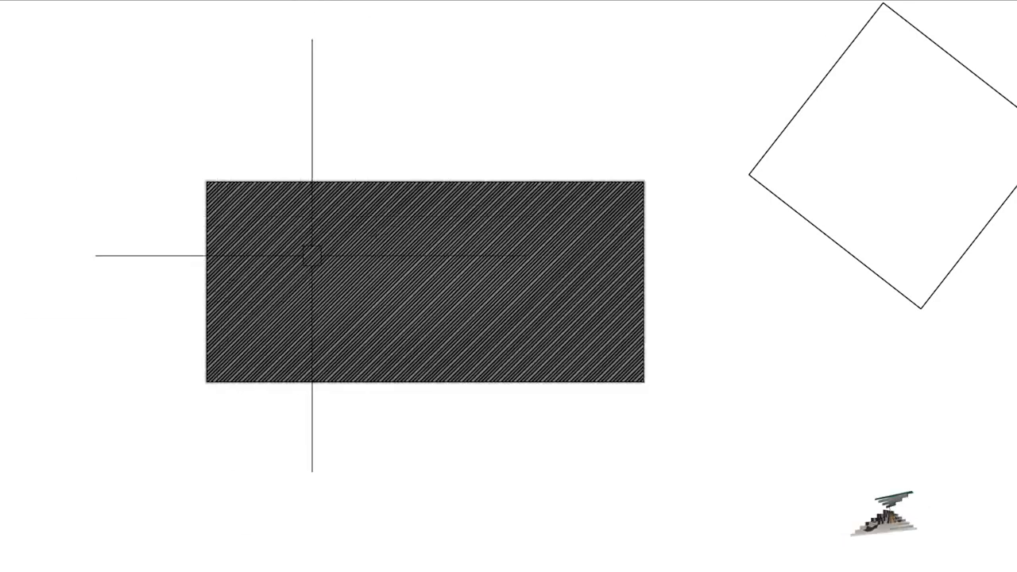
scroll(310, 255, "up", 5)
scroll(315, 248, "down", 8)
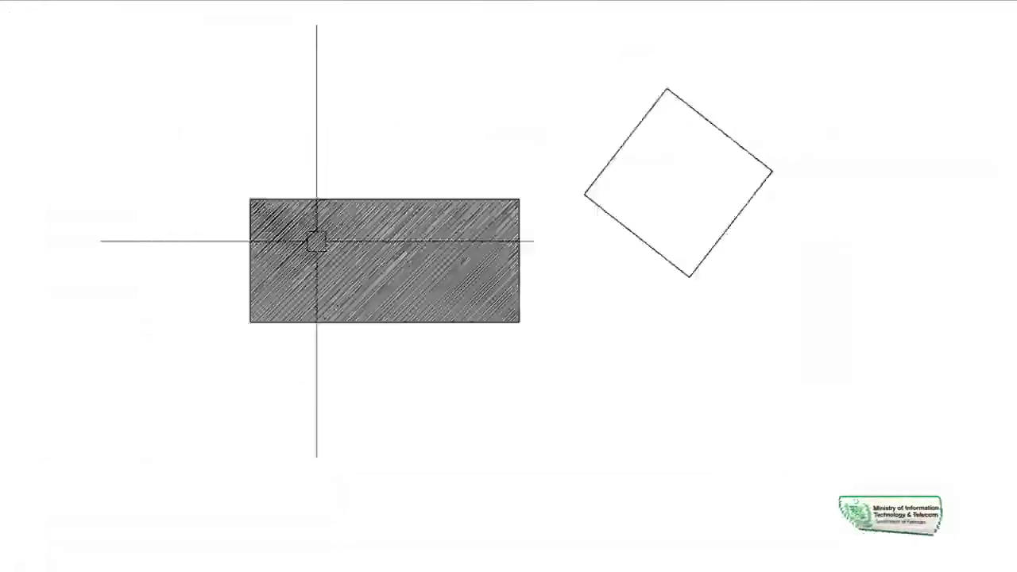
scroll(316, 240, "down", 4)
scroll(316, 241, "up", 2)
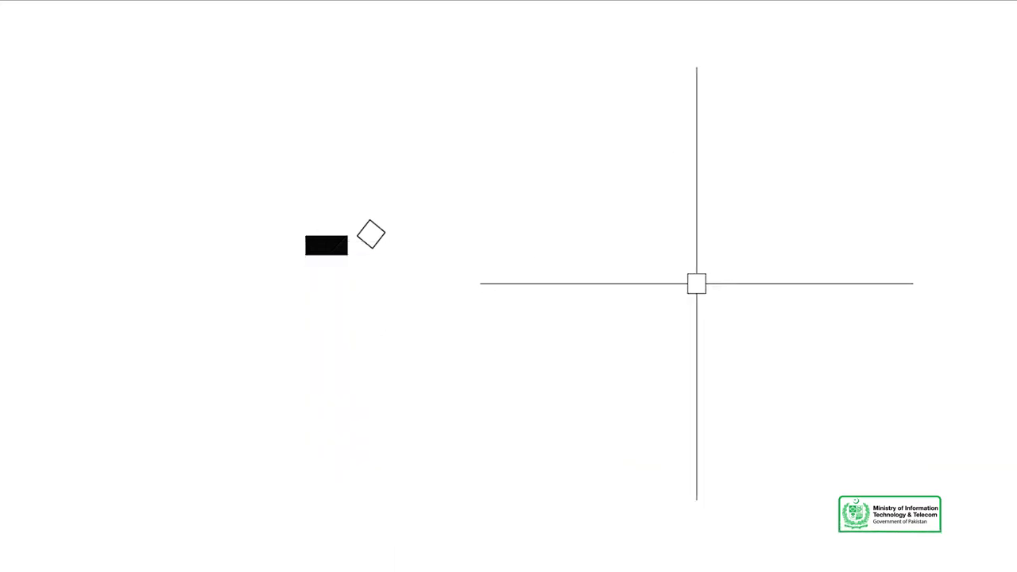
scroll(478, 326, "down", 2)
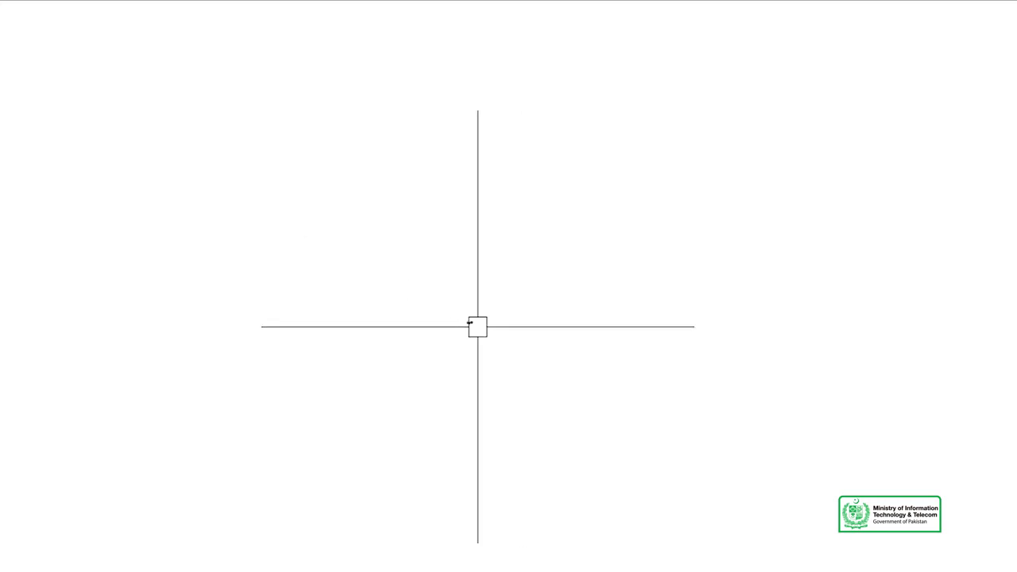
scroll(390, 354, "up", 3)
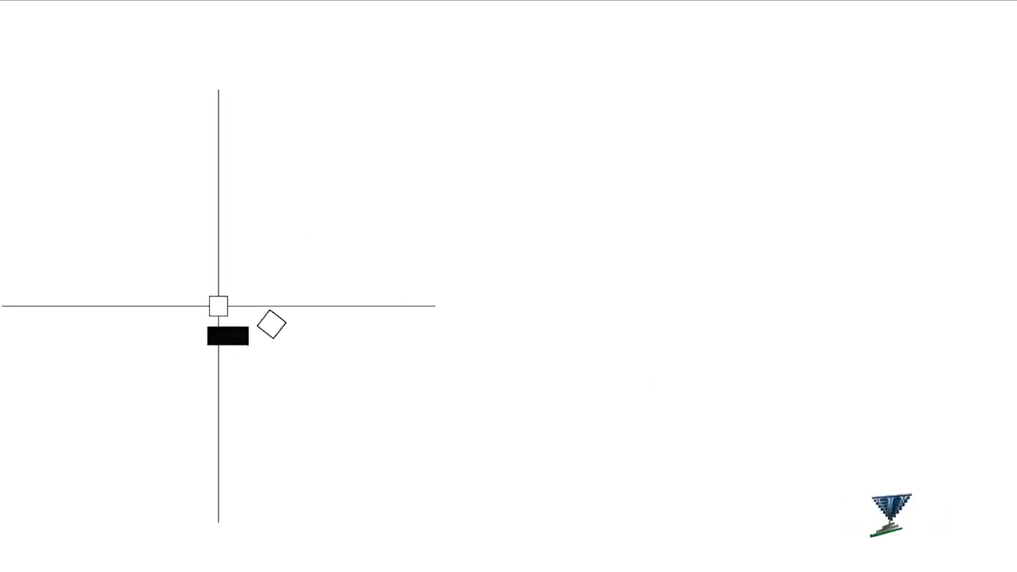
scroll(186, 393, "up", 10)
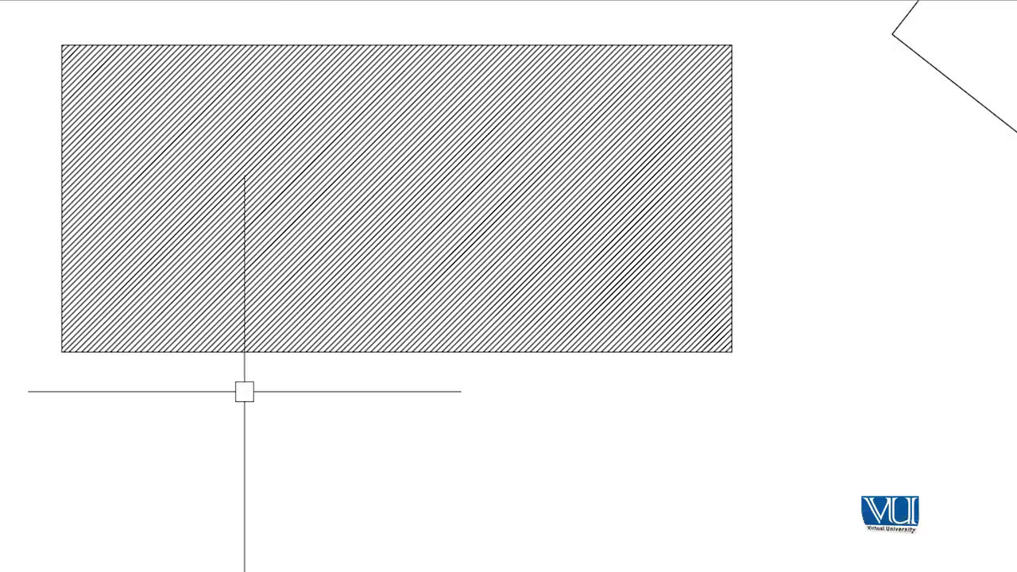
scroll(270, 216, "up", 15)
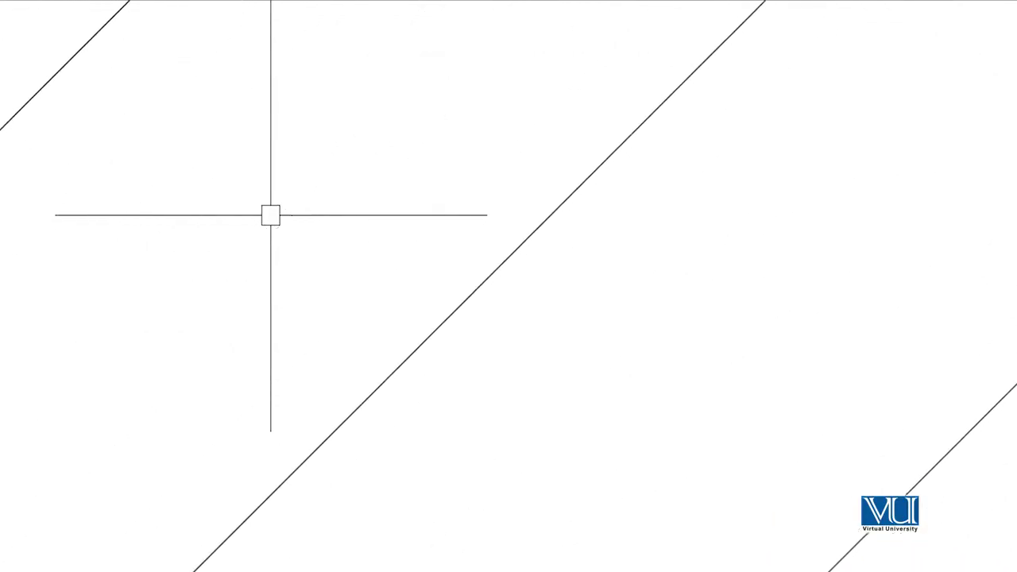
scroll(271, 216, "down", 10)
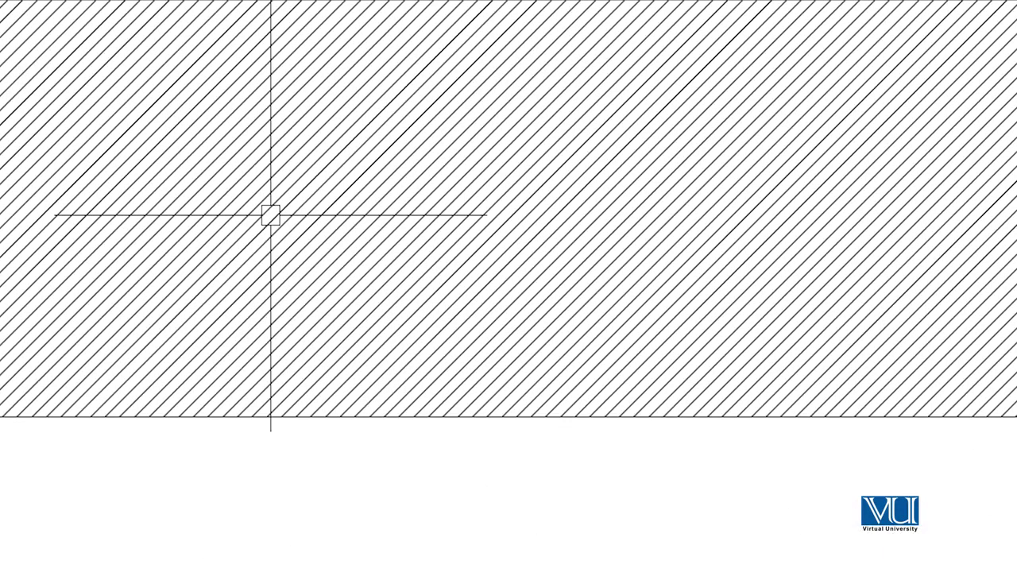
scroll(270, 215, "up", 3)
scroll(270, 215, "down", 8)
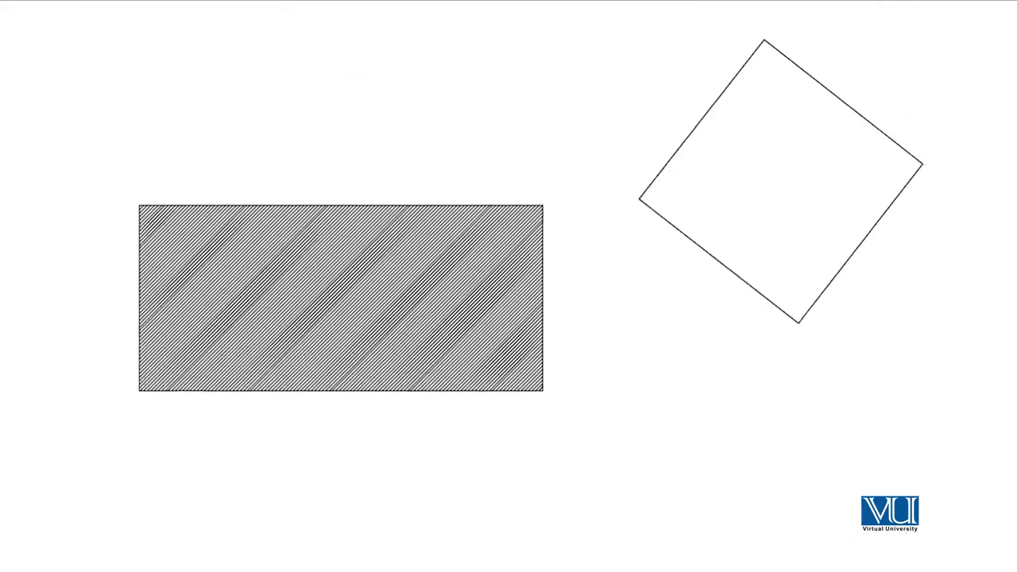
scroll(244, 395, "down", 5)
scroll(310, 329, "up", 12)
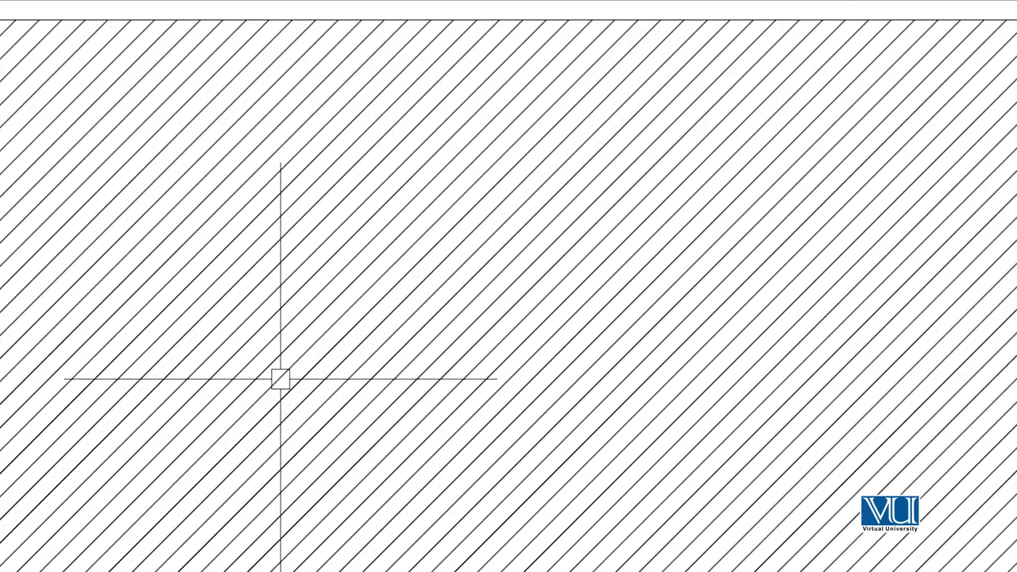
scroll(280, 379, "up", 5)
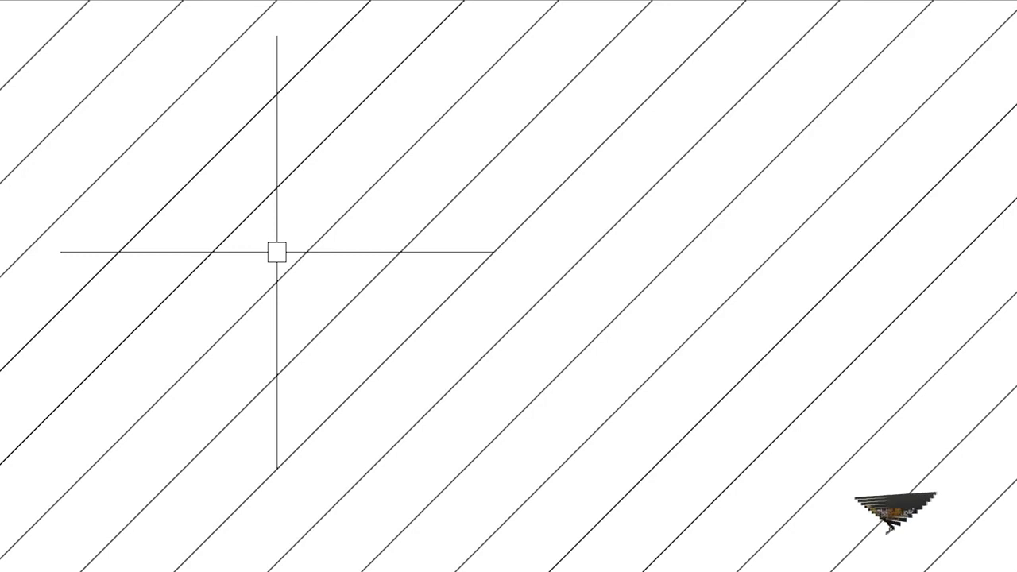
mouse_move(283, 278)
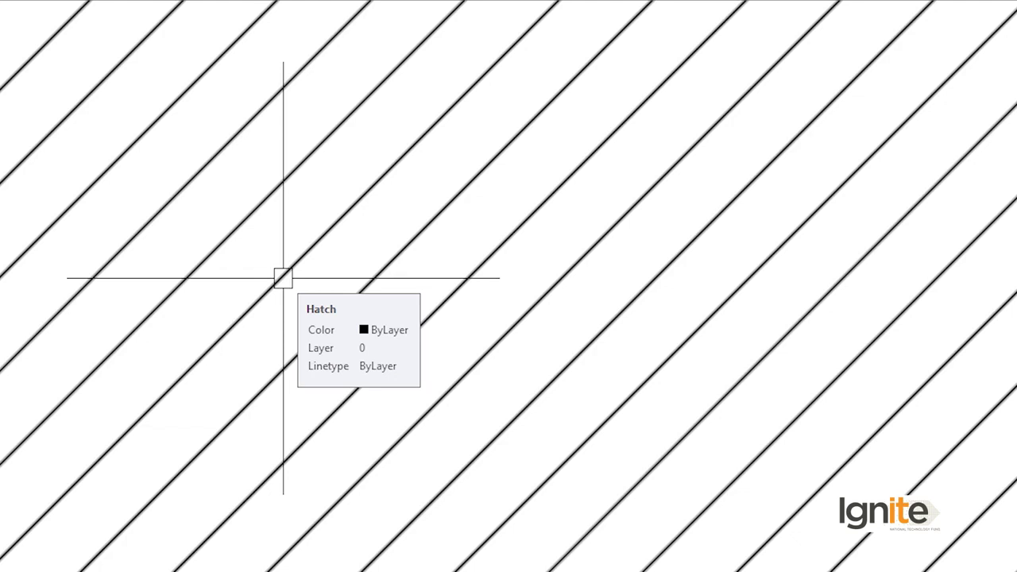
scroll(283, 278, "down", 10)
left_click(283, 278)
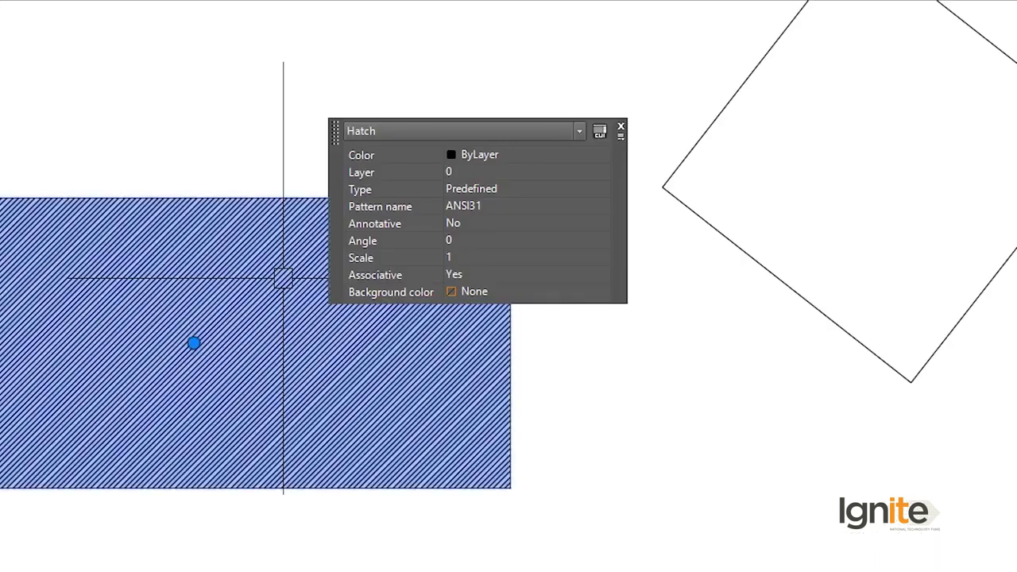
type("E")
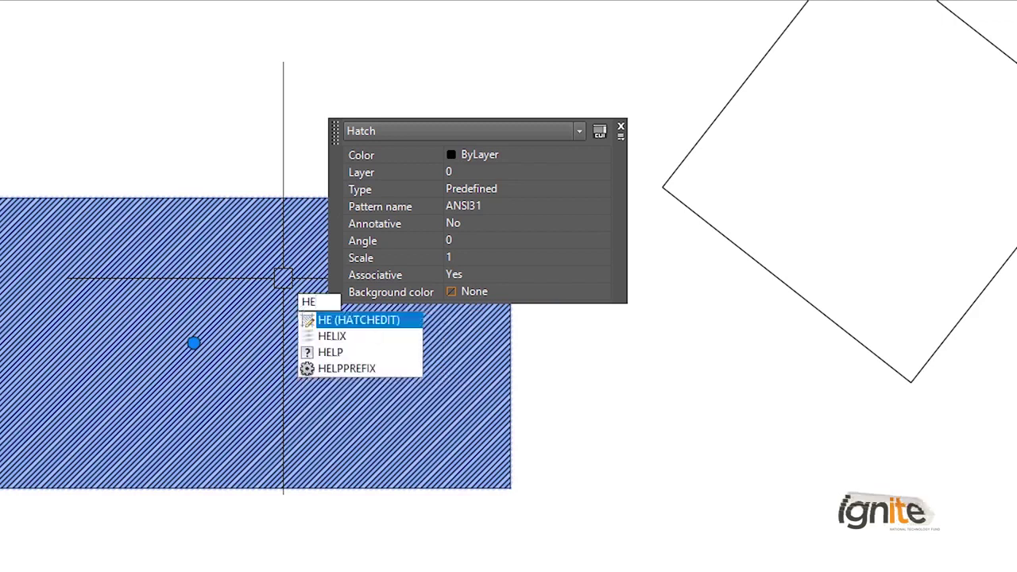
key("Return")
left_click(429, 239)
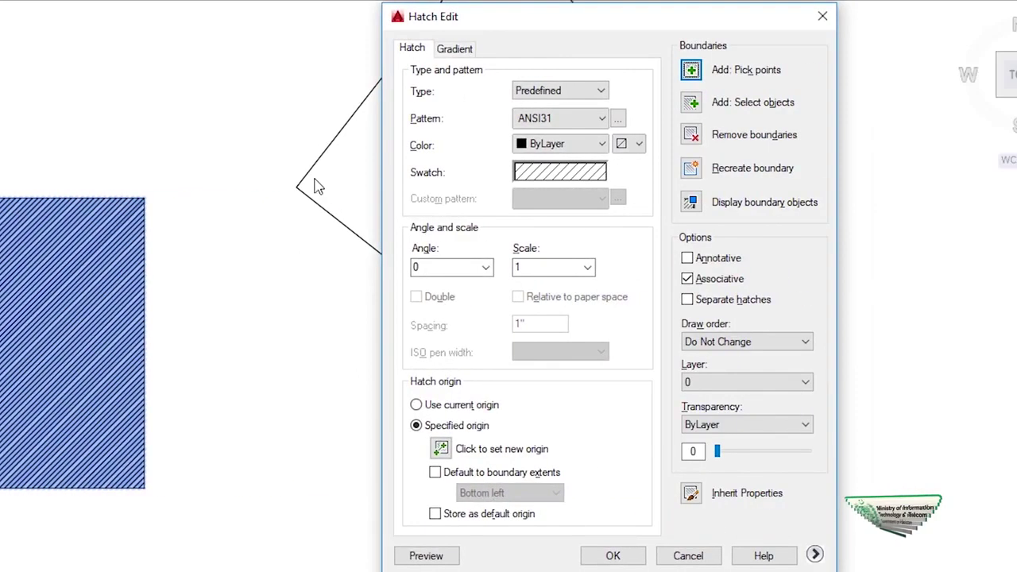
left_click(823, 16)
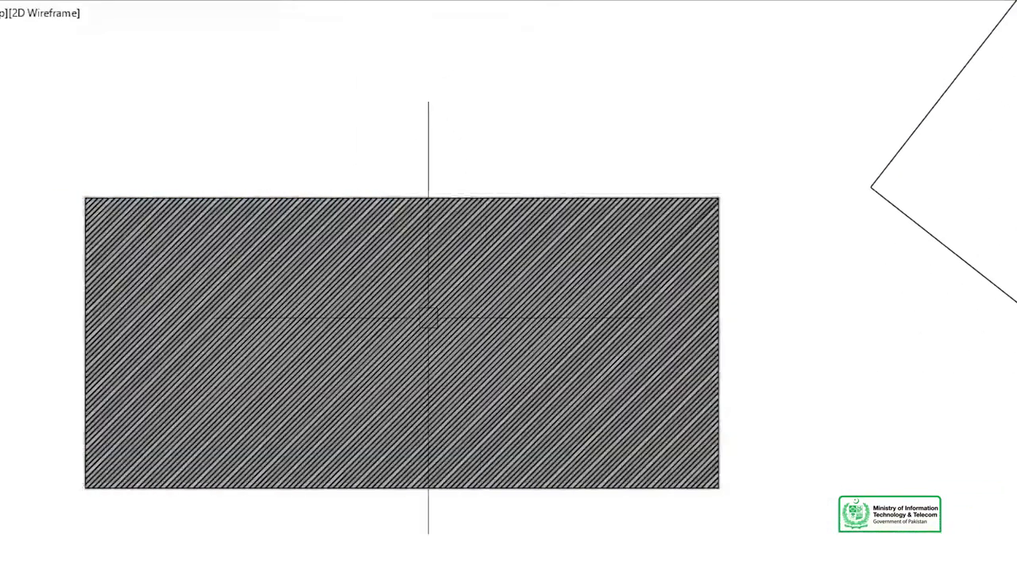
Edit the rectangle's ANSI31 hatch and set its scale to 20.
left_click(28, 319)
type("H")
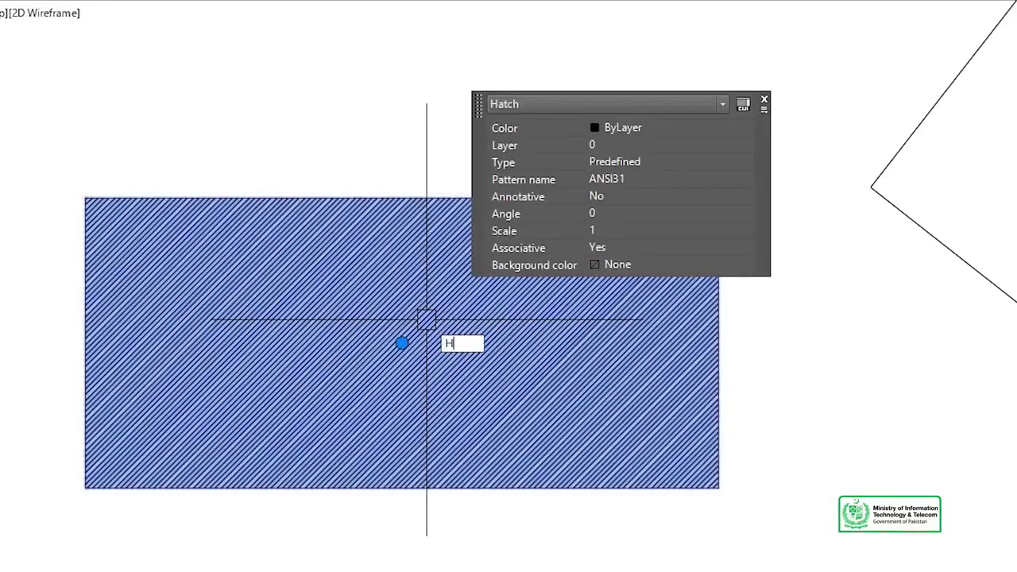
type("E")
key("Return")
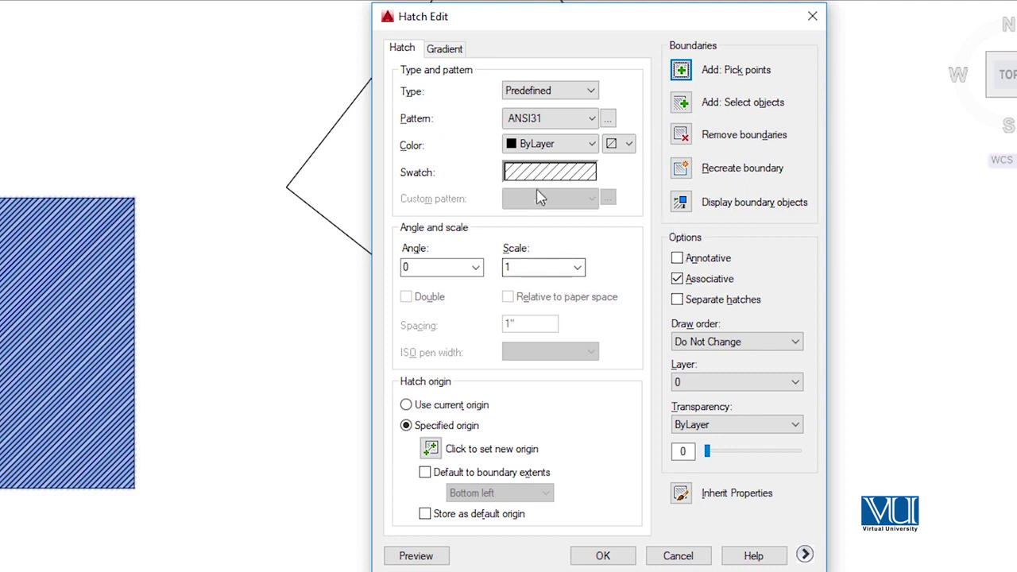
left_click(519, 267)
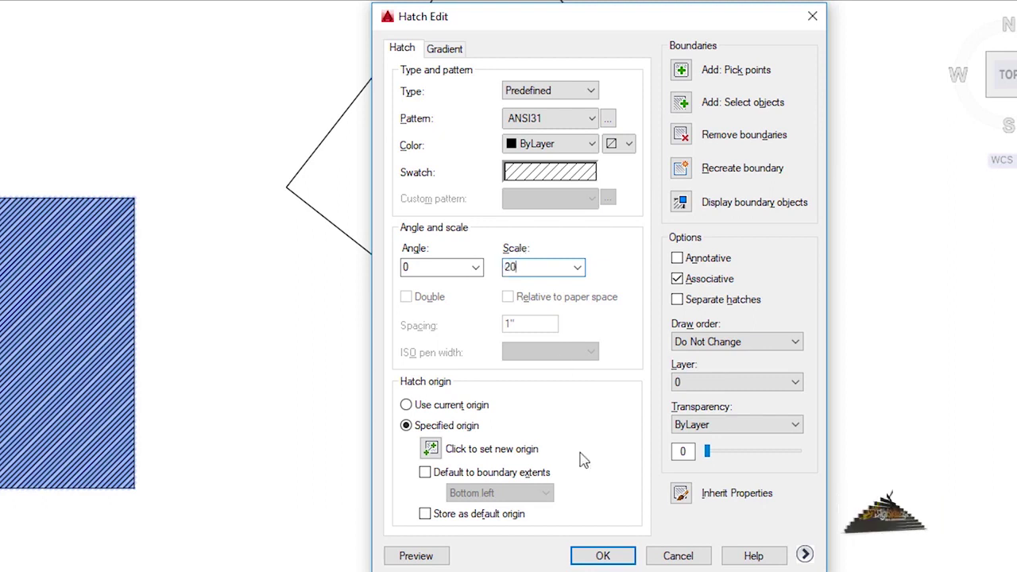
left_click(602, 555)
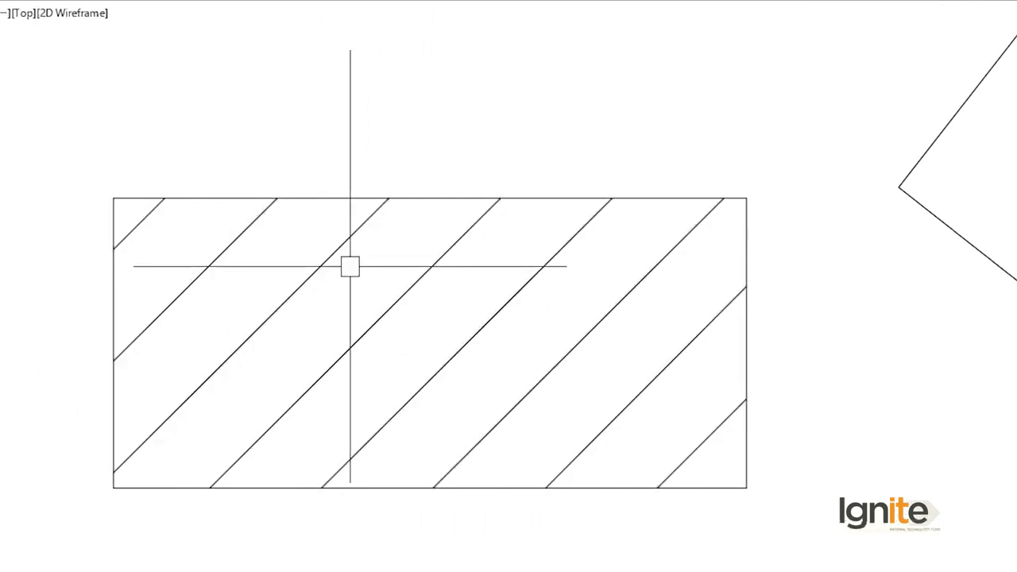
Set the scale of the rectangle's hatch to 70 to space its lines much further apart.
scroll(350, 267, "down", 3)
mouse_move(445, 282)
middle_mouse_down()
mouse_move(735, 281)
mouse_move(638, 263)
middle_mouse_up()
scroll(735, 282, "up", 2)
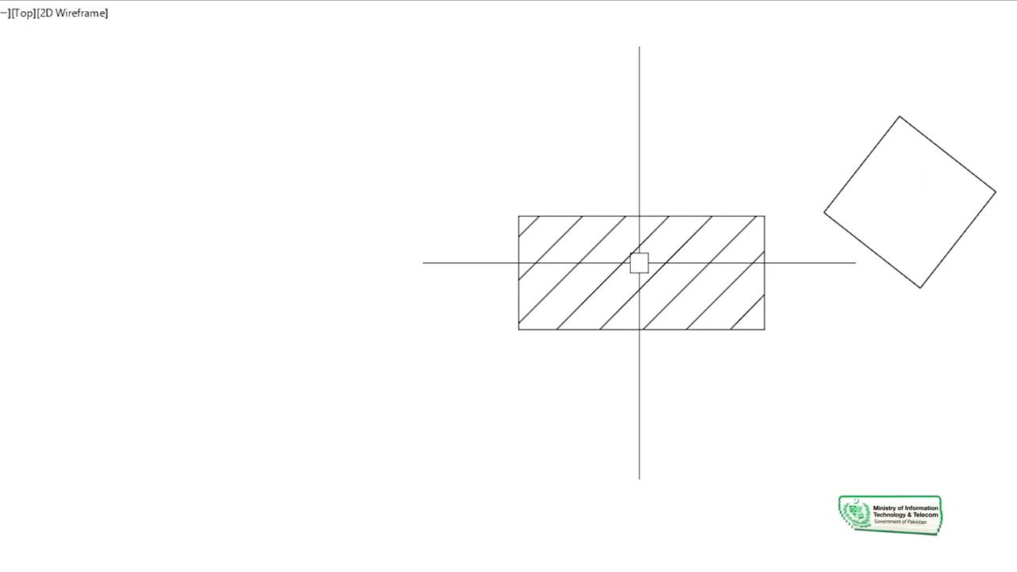
left_click(639, 264)
type("HE")
key("Return")
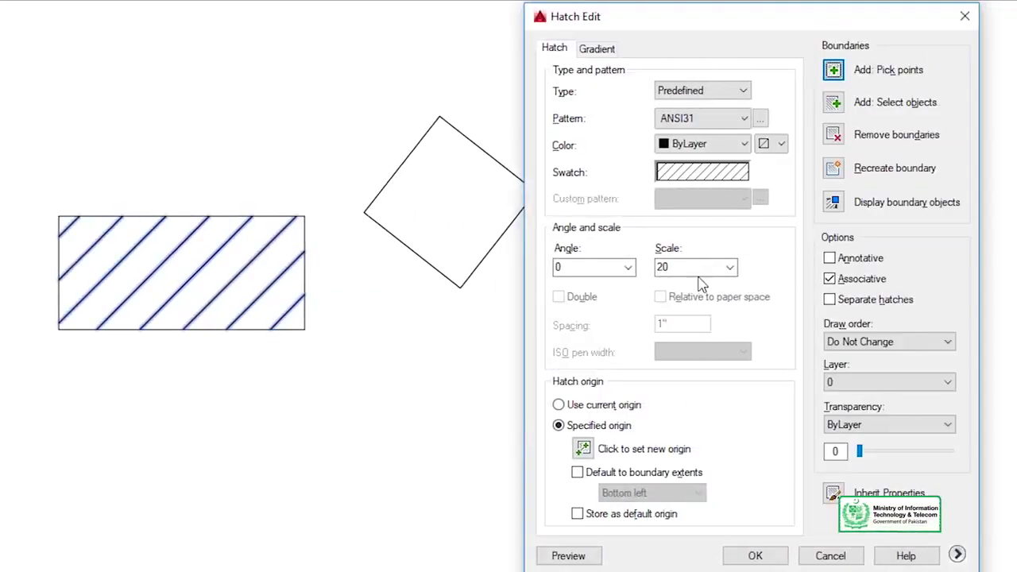
double_click(690, 269)
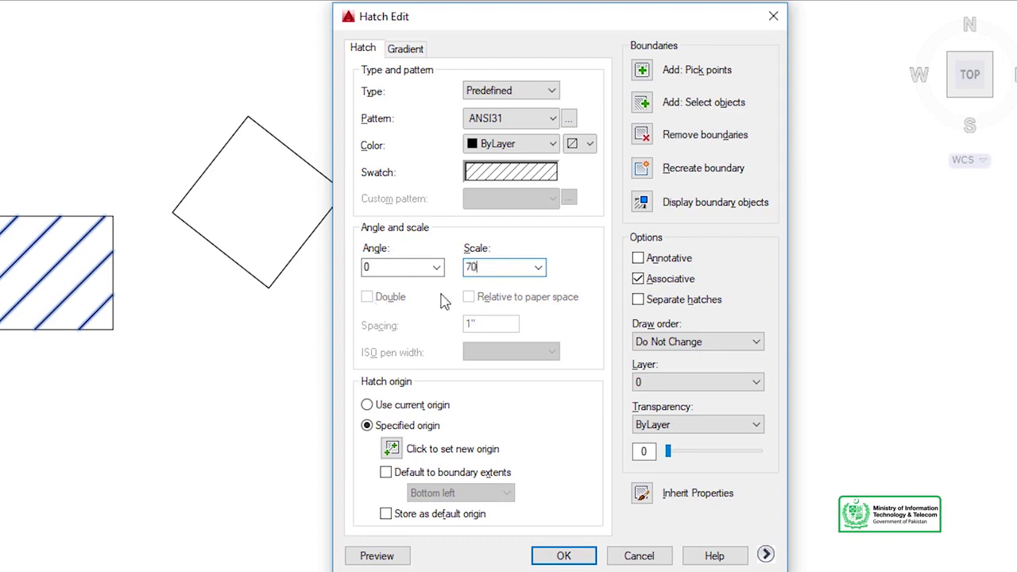
left_click(563, 557)
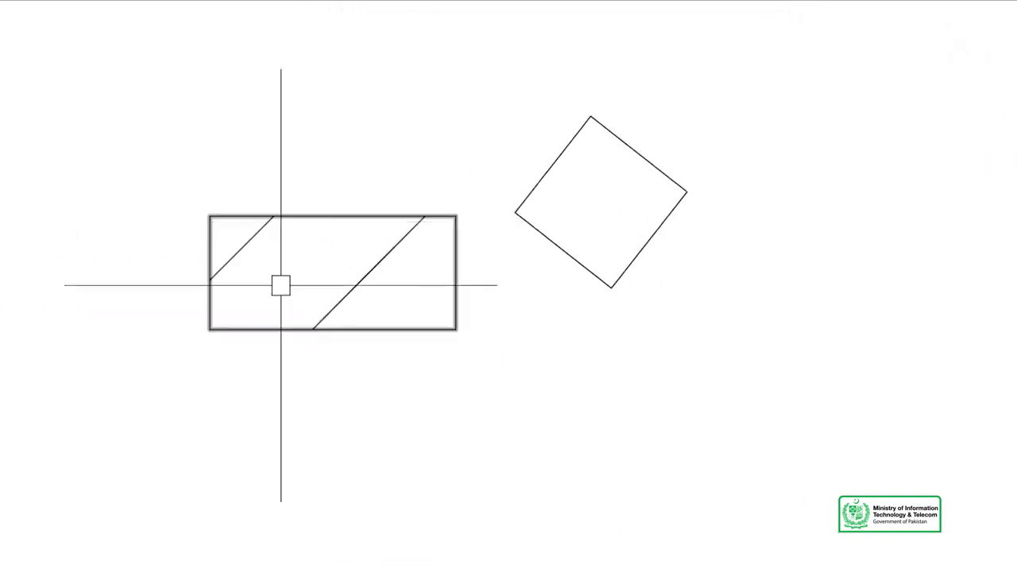
Reduce the scale of the rectangle's hatch to 15 for closer line spacing.
left_click(367, 366)
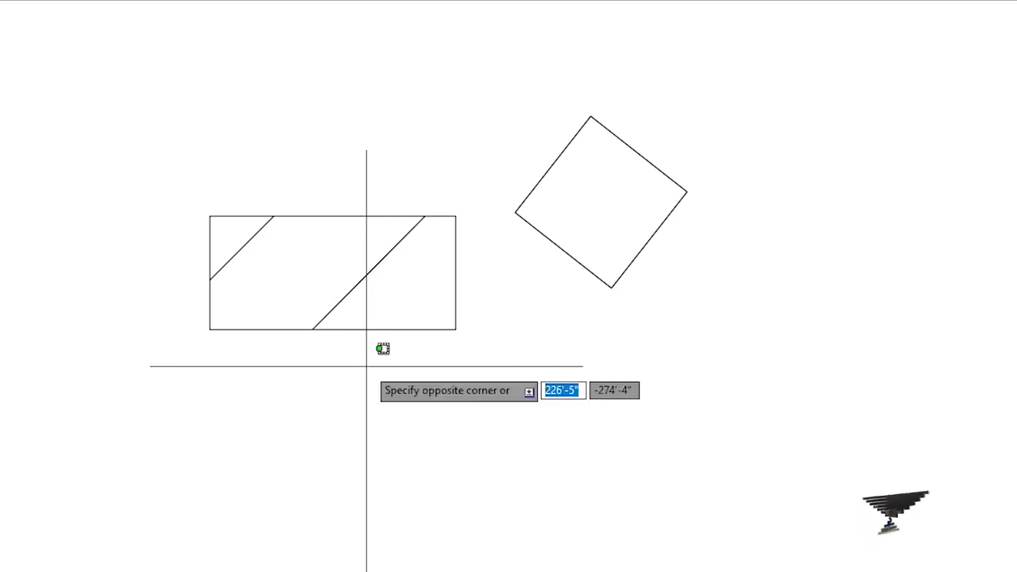
left_click(361, 311)
key("Escape")
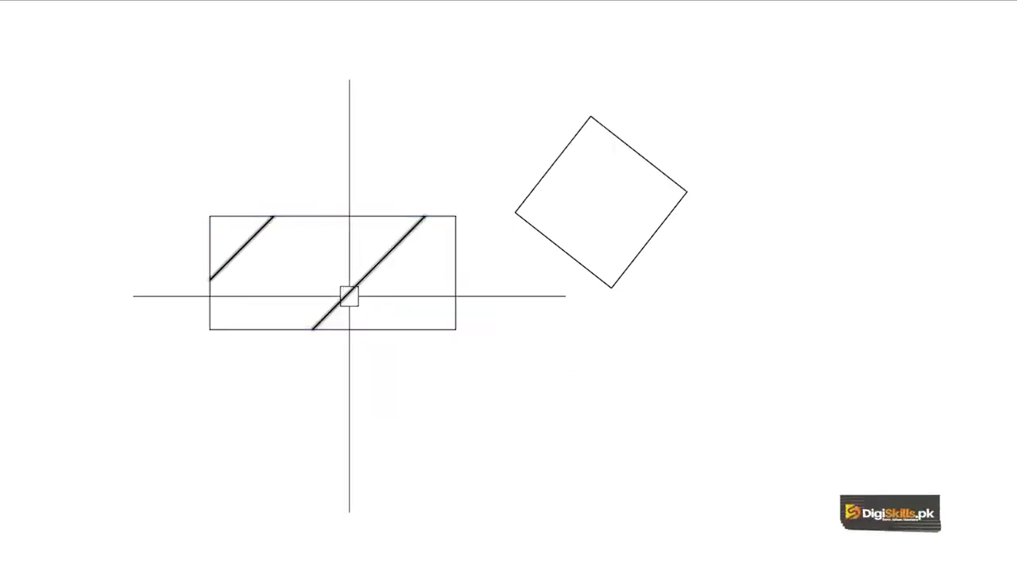
left_click(349, 294)
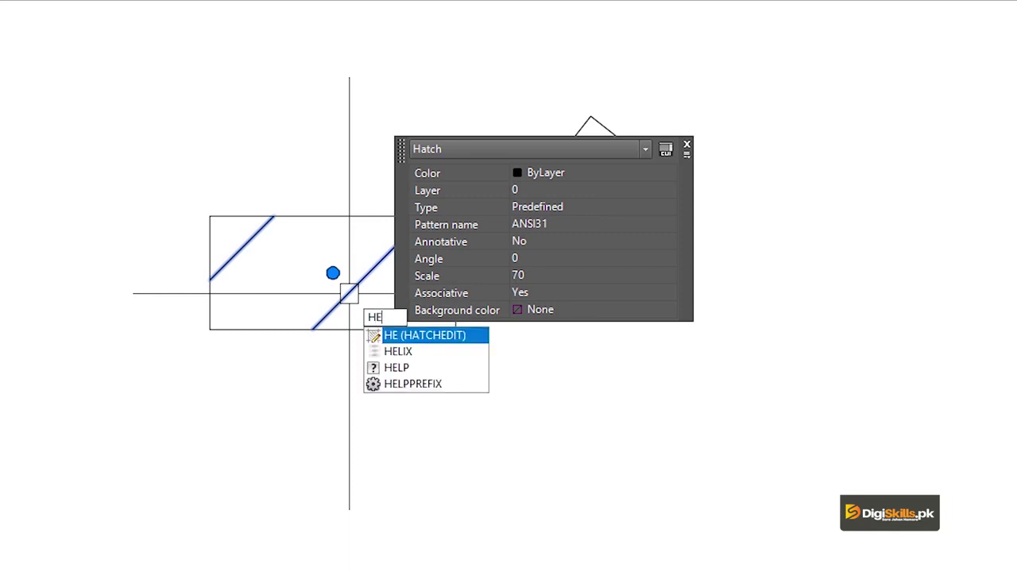
key("Return")
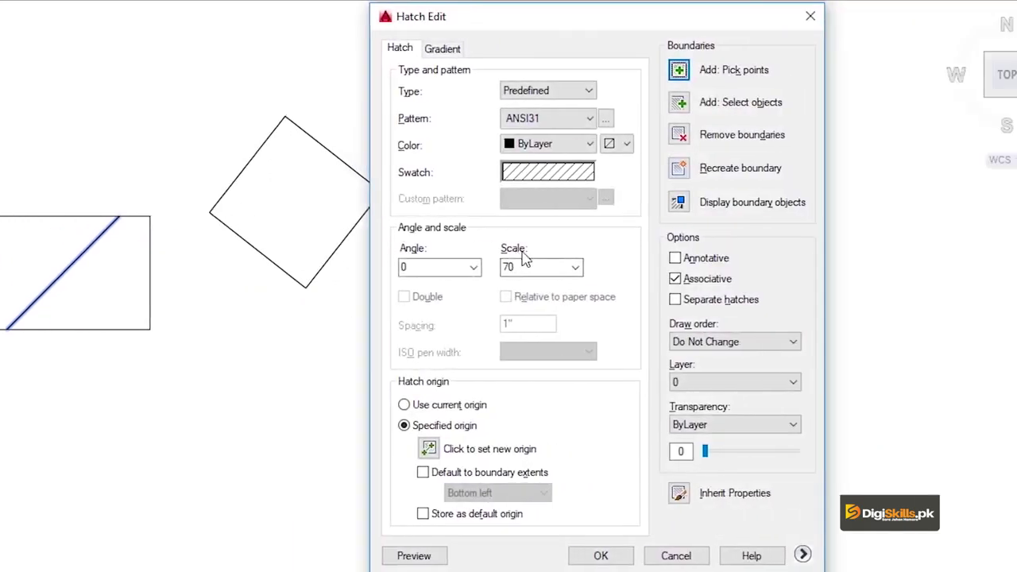
double_click(526, 268)
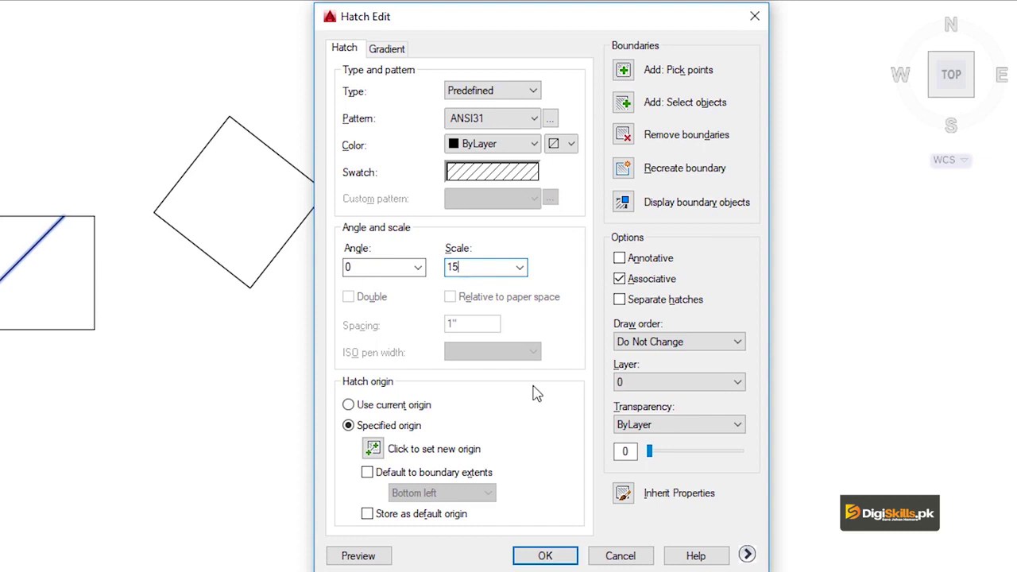
left_click(531, 561)
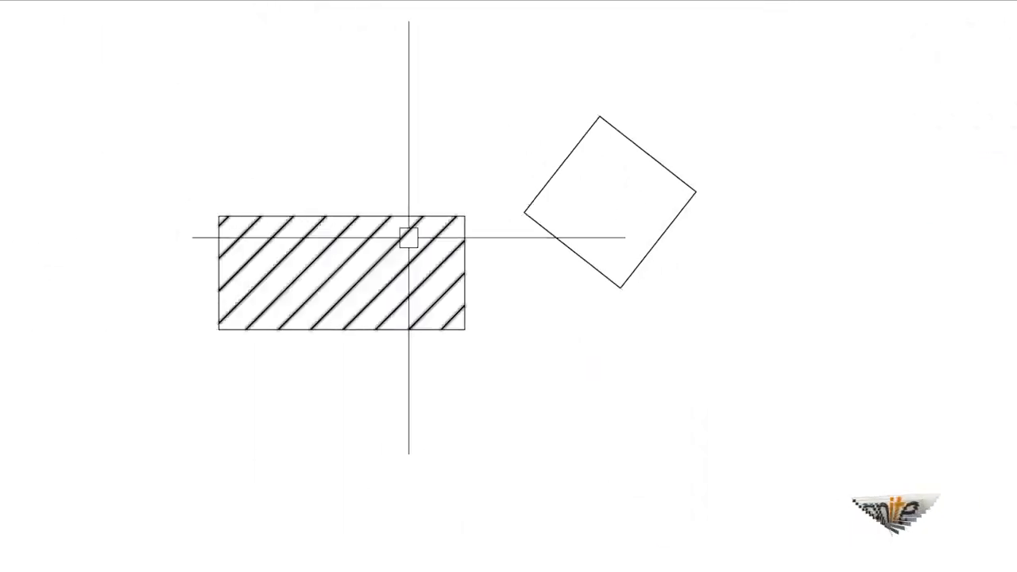
Look through the ISO and other predefined hatch patterns and change the rectangle's hatch to the AR-B816 brick pattern.
left_click(314, 254)
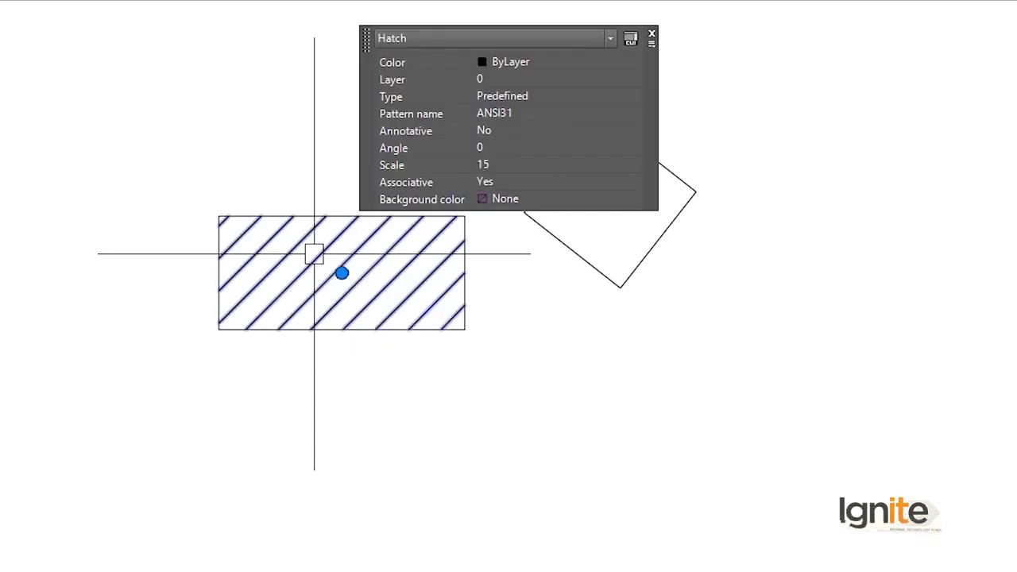
type("HE")
key("Return")
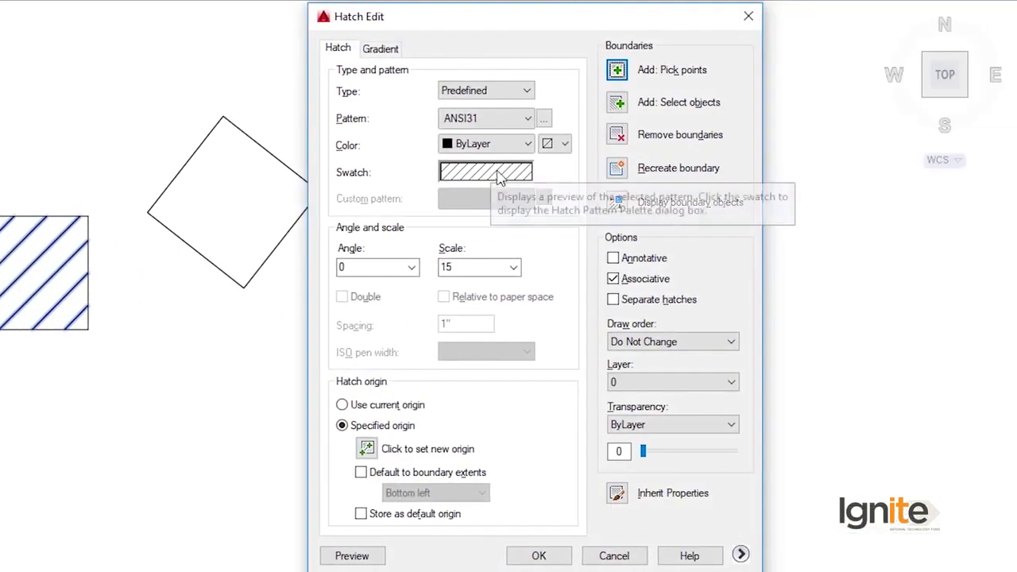
left_click(500, 176)
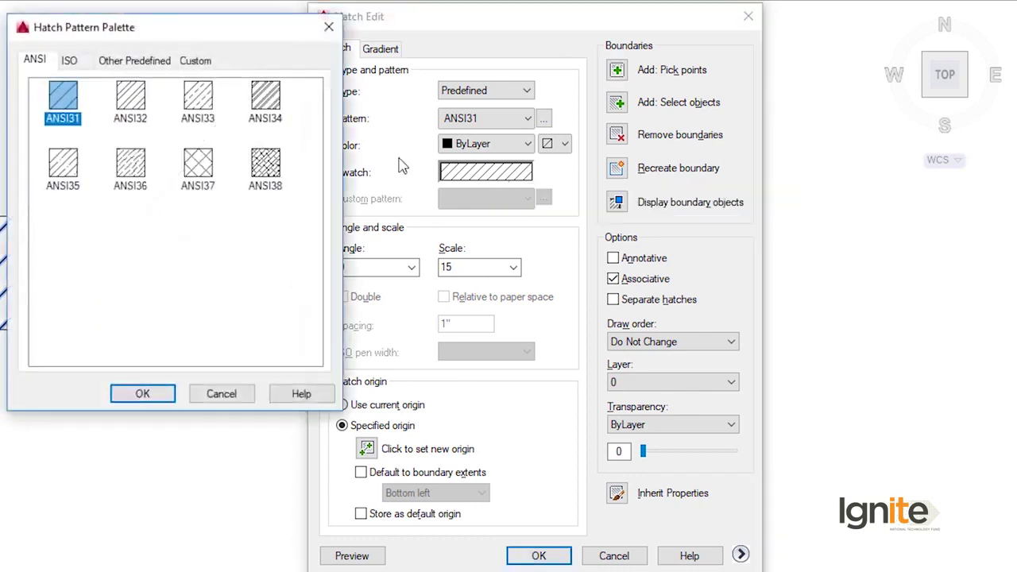
left_click_drag(201, 39, 221, 19)
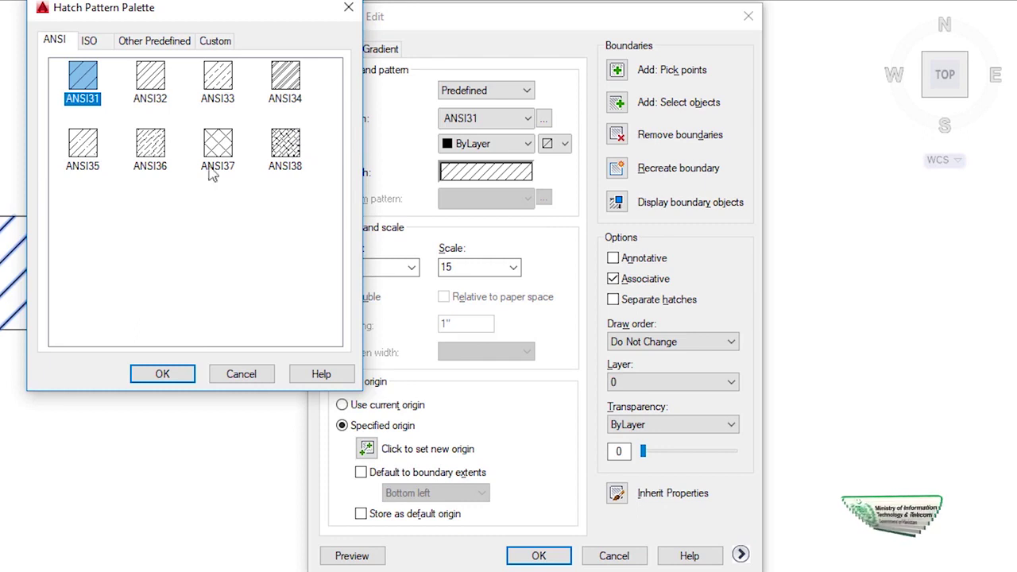
left_click(89, 41)
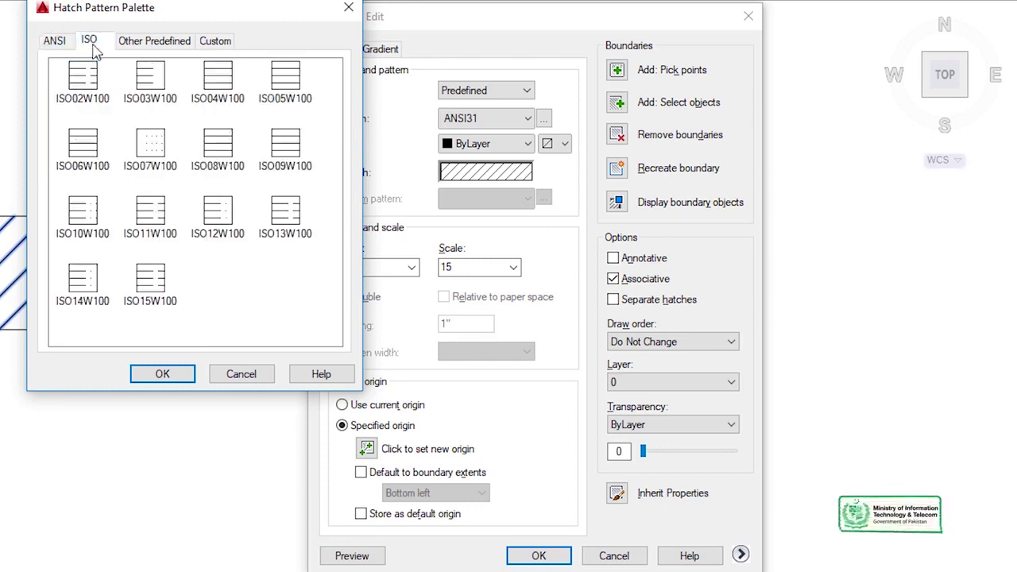
left_click(147, 43)
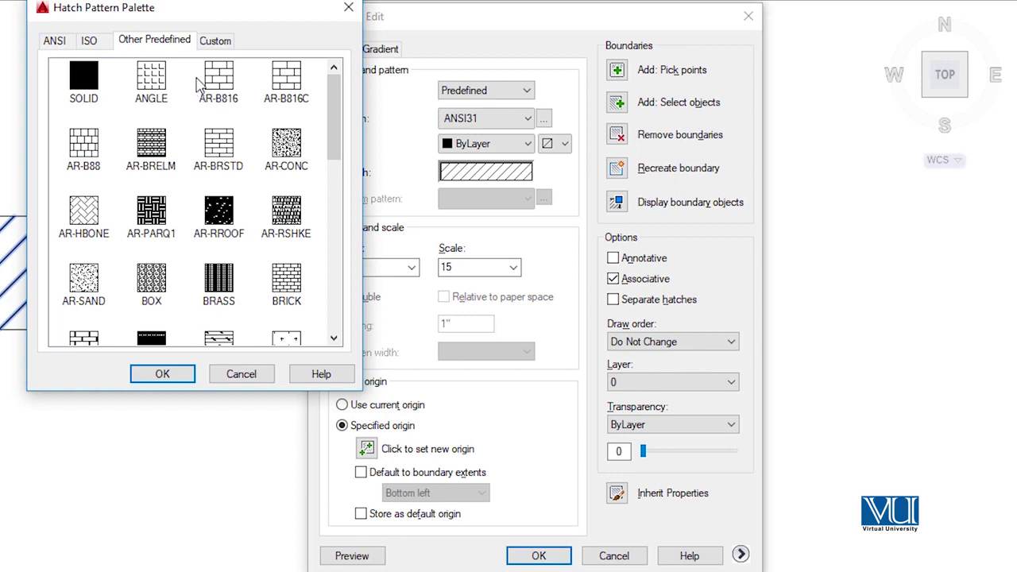
left_click(231, 94)
left_click(180, 375)
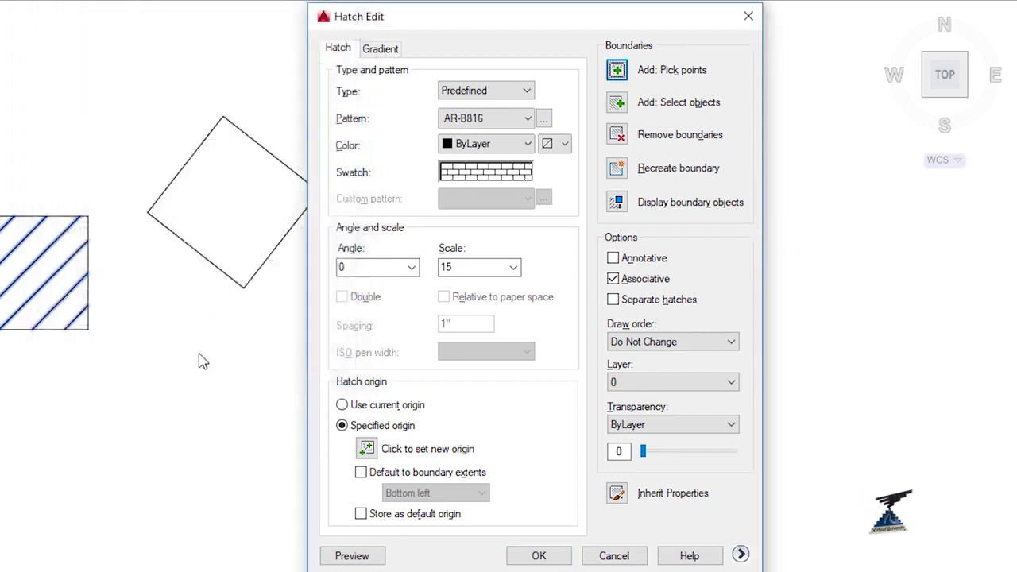
left_click(539, 556)
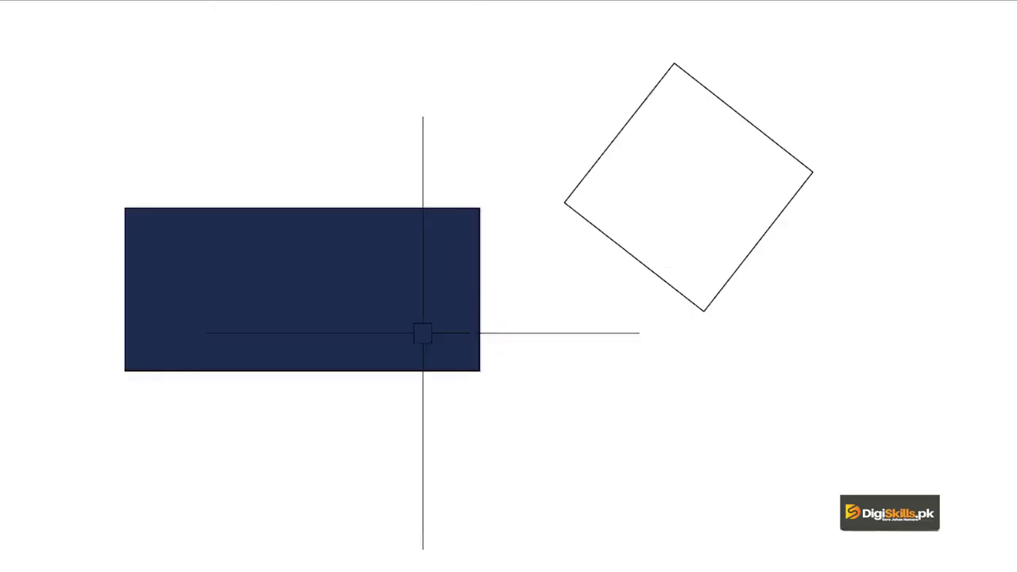
Examine the density of the rectangle's AR-B816 hatch up close and from a distance.
scroll(285, 222, "up", 2)
scroll(285, 222, "up", 3)
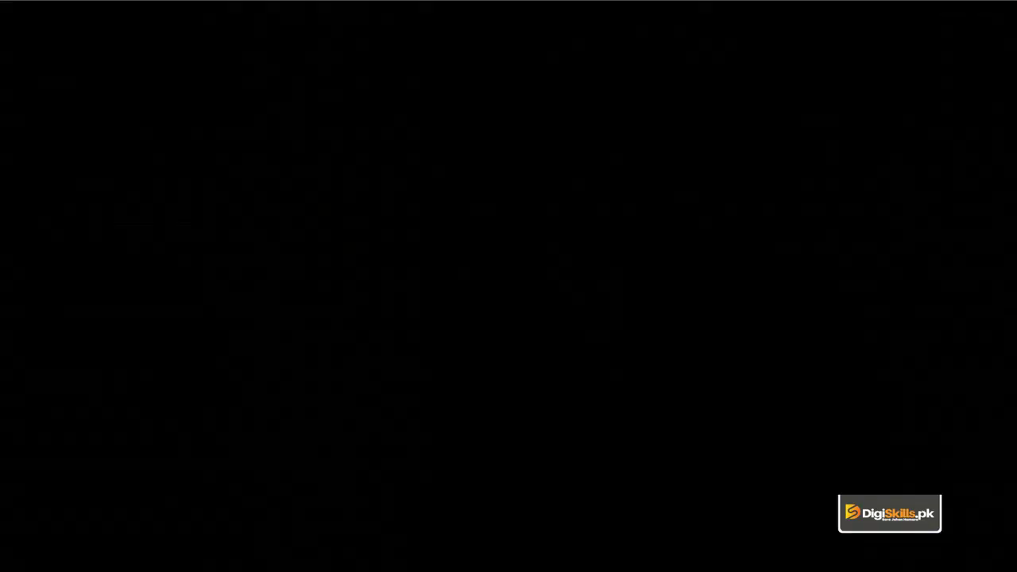
scroll(155, 337, "up", 2)
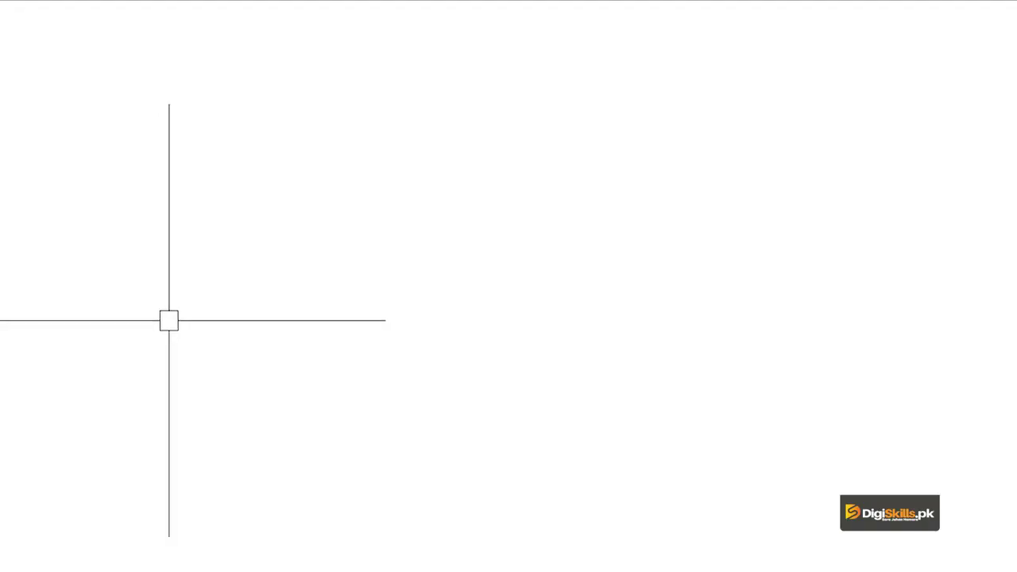
scroll(169, 321, "down", 8)
scroll(175, 321, "up", 8)
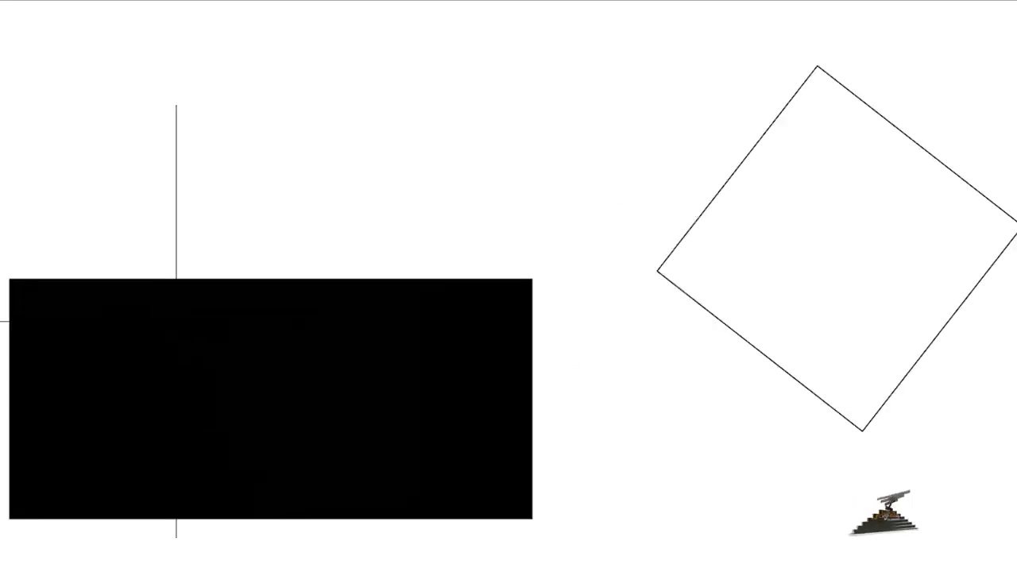
scroll(176, 320, "down", 4)
middle_click_drag(177, 320, 291, 217)
scroll(294, 219, "up", 4)
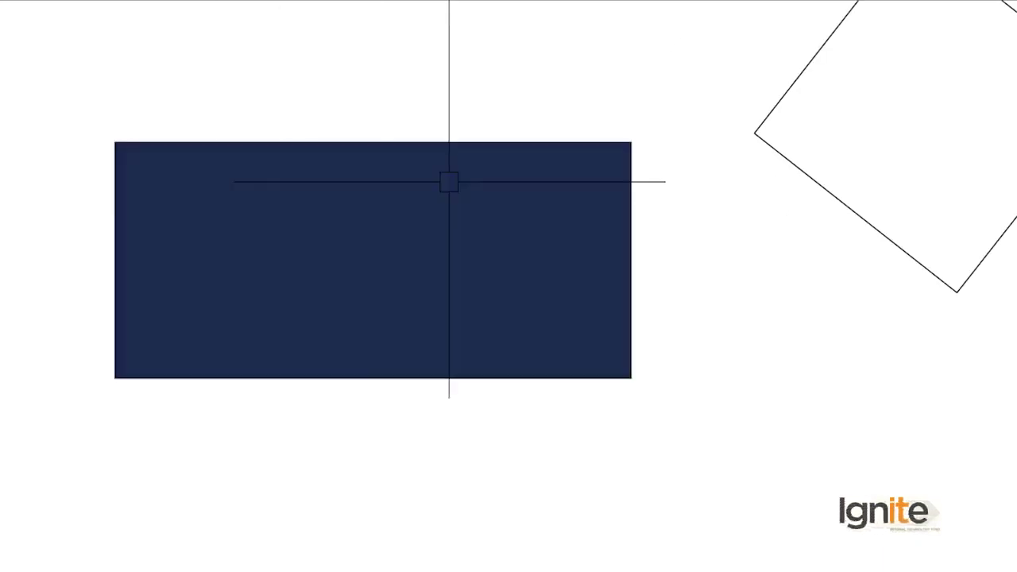
middle_click_drag(448, 180, 376, 235)
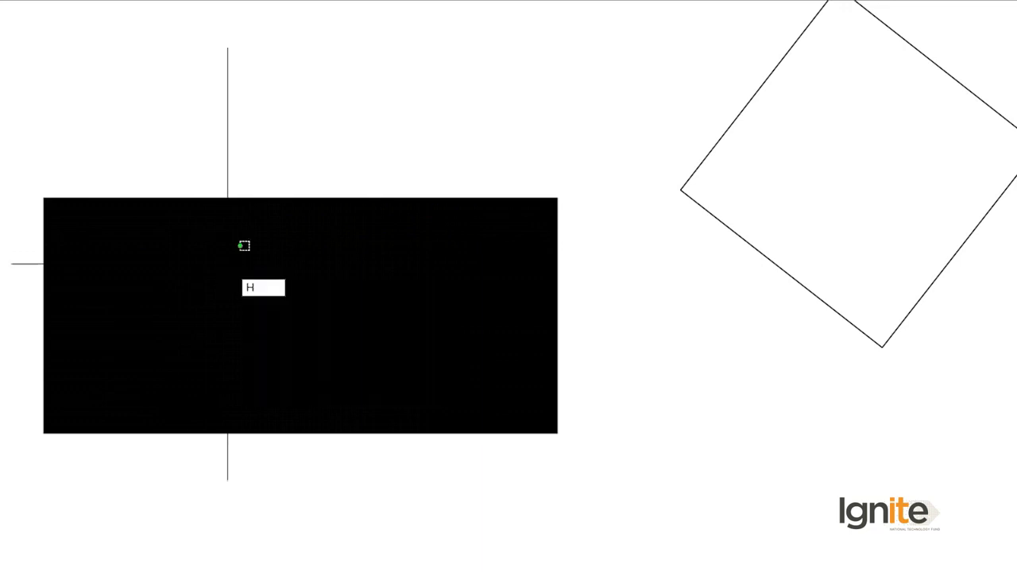
Edit the scale of the rectangle's AR-B816 hatch to get rid of the overly dense brick lines.
left_click(193, 284)
type("HE")
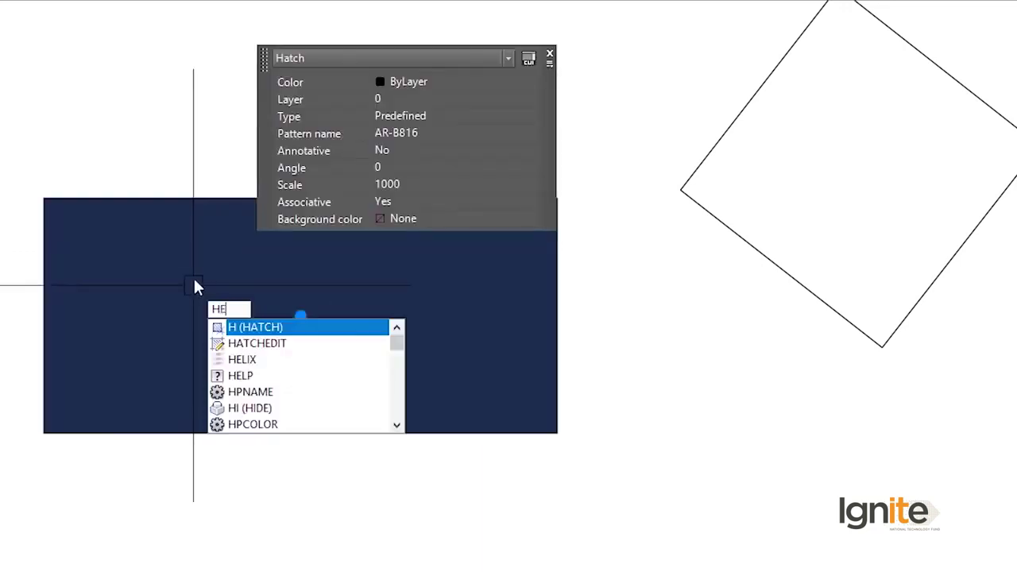
key("Return")
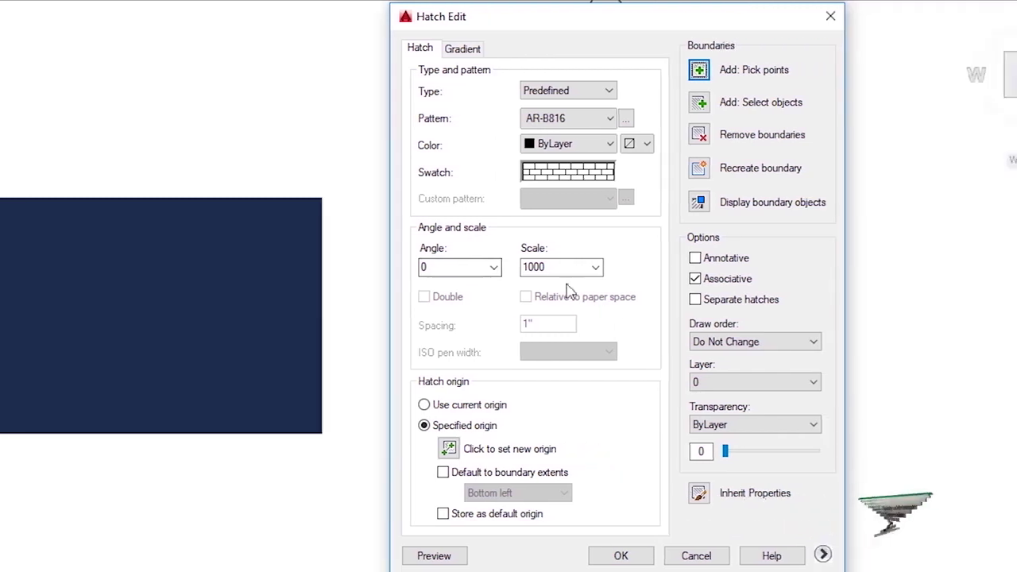
double_click(706, 267)
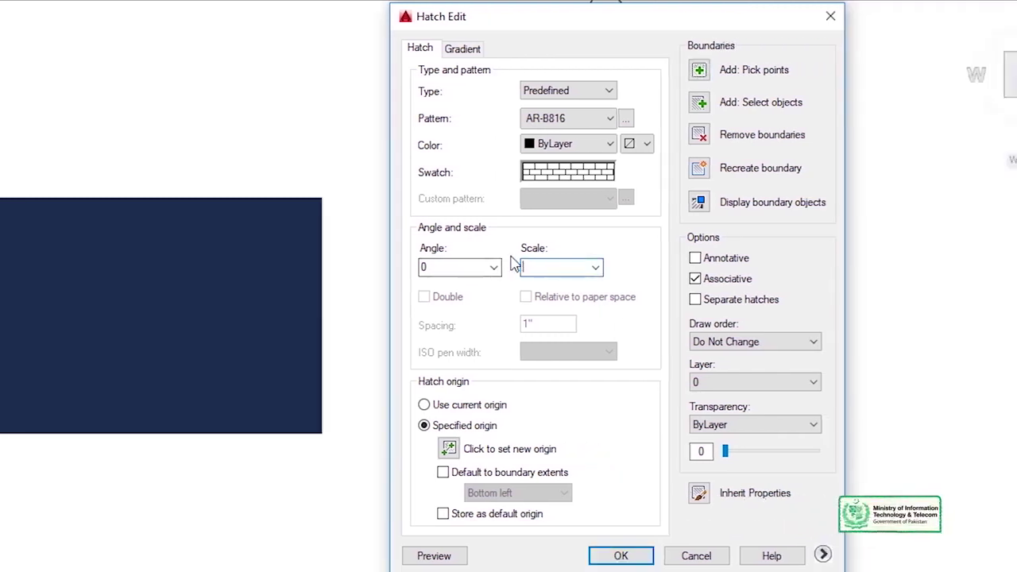
left_click(628, 554)
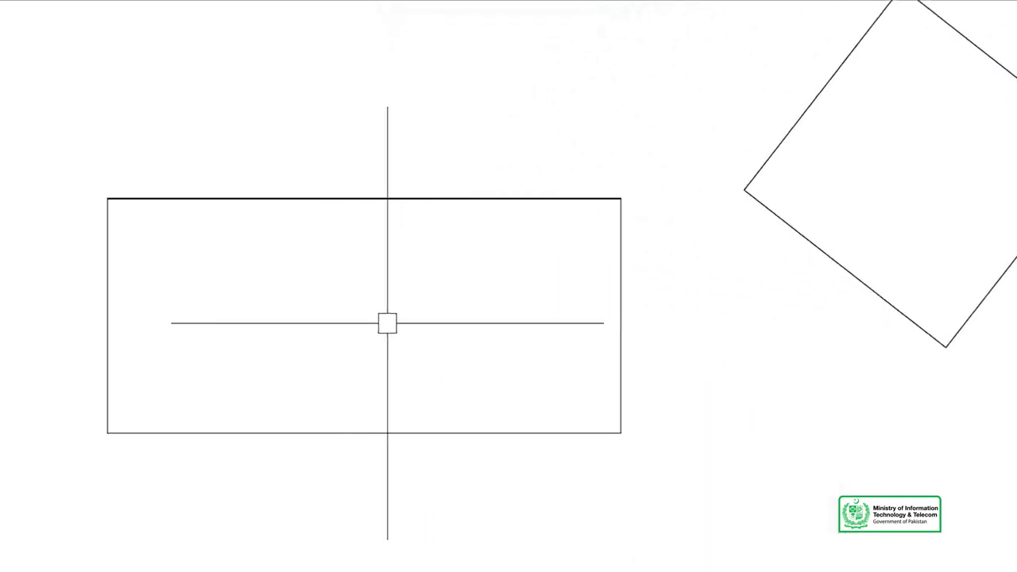
scroll(364, 318, "down", 2)
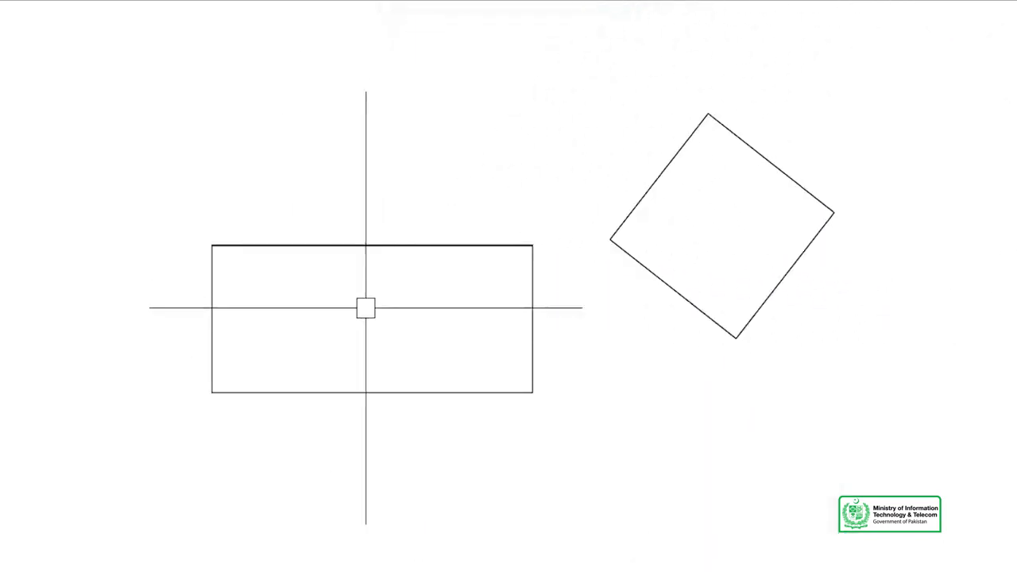
left_click(438, 293)
left_click(420, 291)
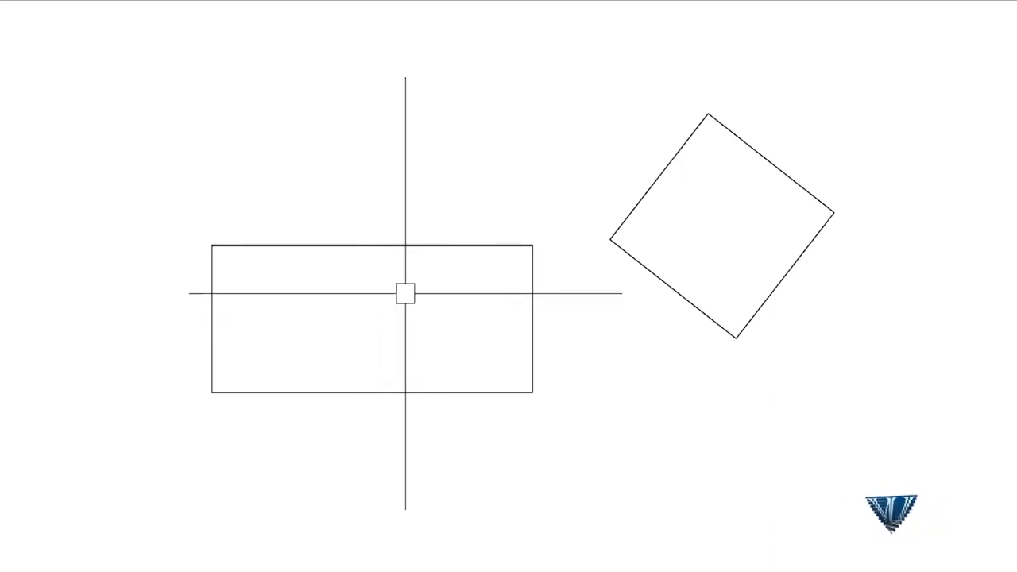
Hatch the inside of the rectangle with the AR-B816 brick pattern at a scale of 1.
type("HE")
key("Return")
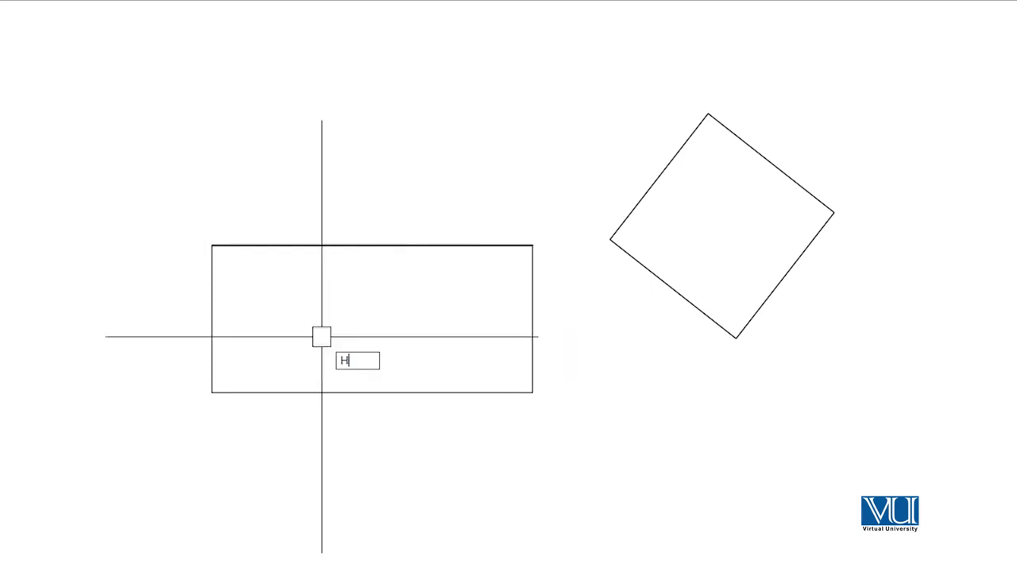
key("Return")
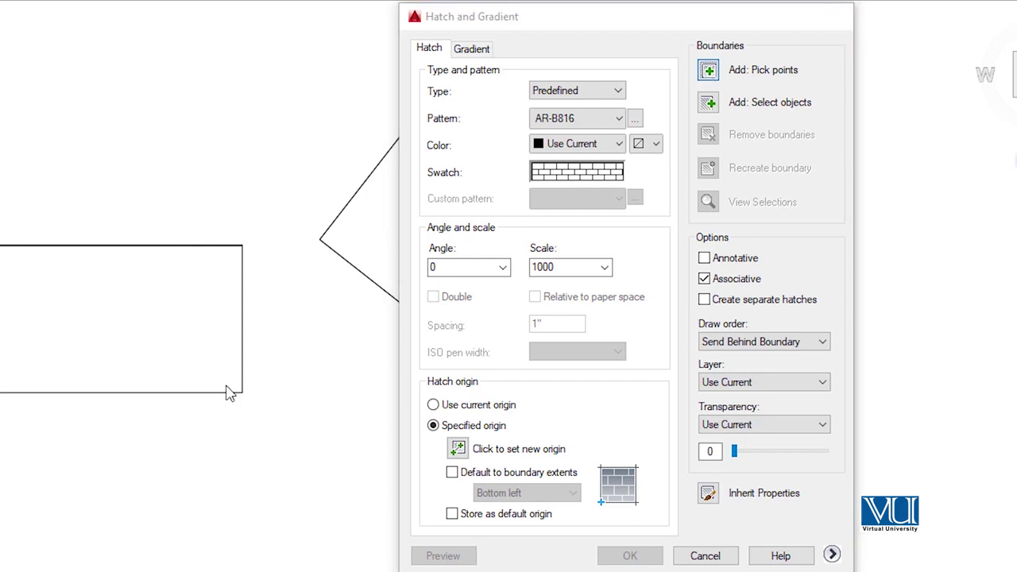
left_click(129, 311)
key("Return")
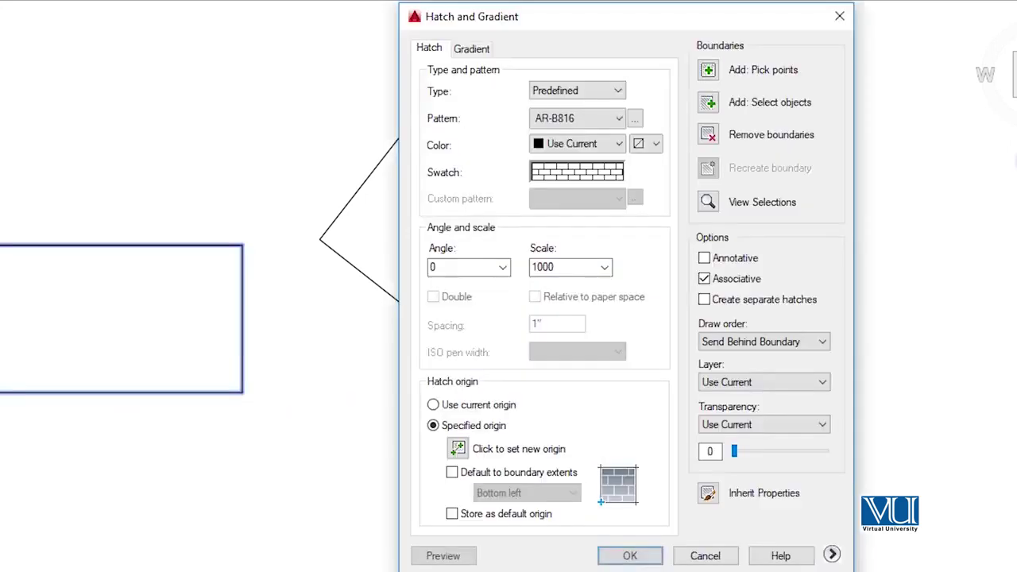
double_click(583, 268)
type("5")
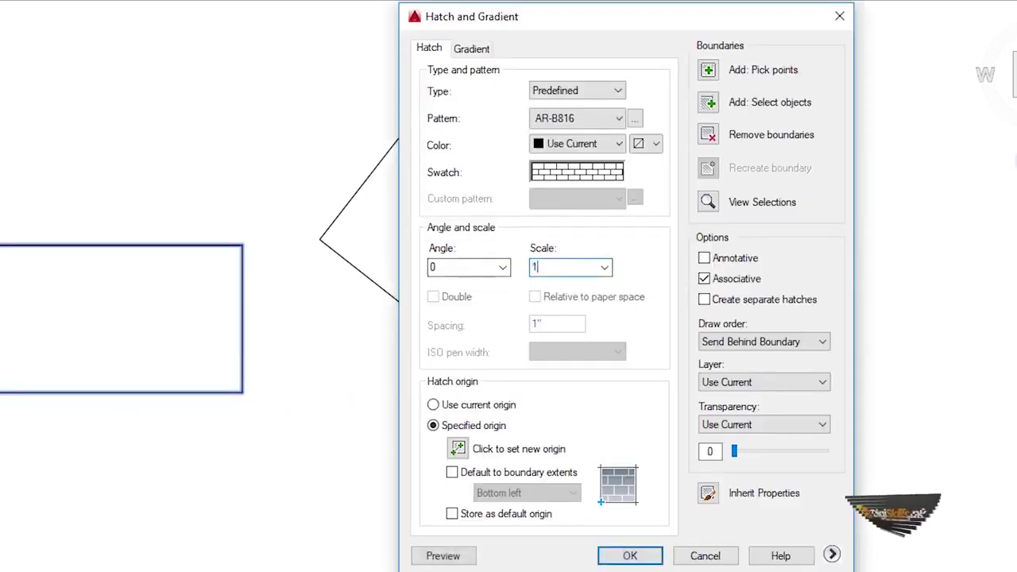
left_click(627, 556)
Examine the brick spacing of the rectangle's new AR-B816 hatch from near and far.
mouse_move(616, 561)
middle_mouse_down()
mouse_move(182, 333)
mouse_move(266, 458)
middle_mouse_up()
scroll(259, 363, "down", 5)
scroll(238, 362, "up", 5)
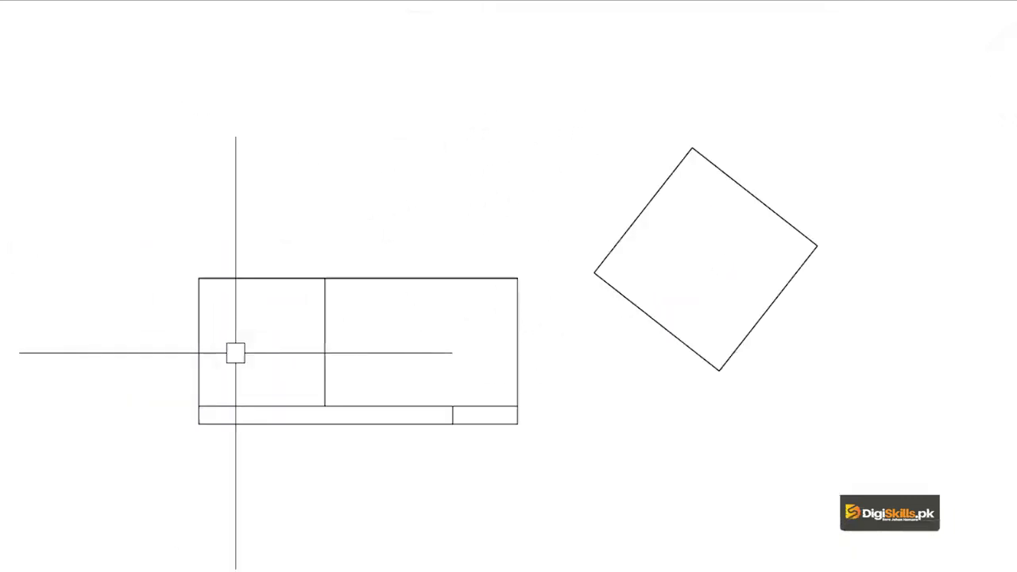
scroll(234, 352, "down", 4)
scroll(259, 341, "up", 2)
scroll(264, 339, "up", 2)
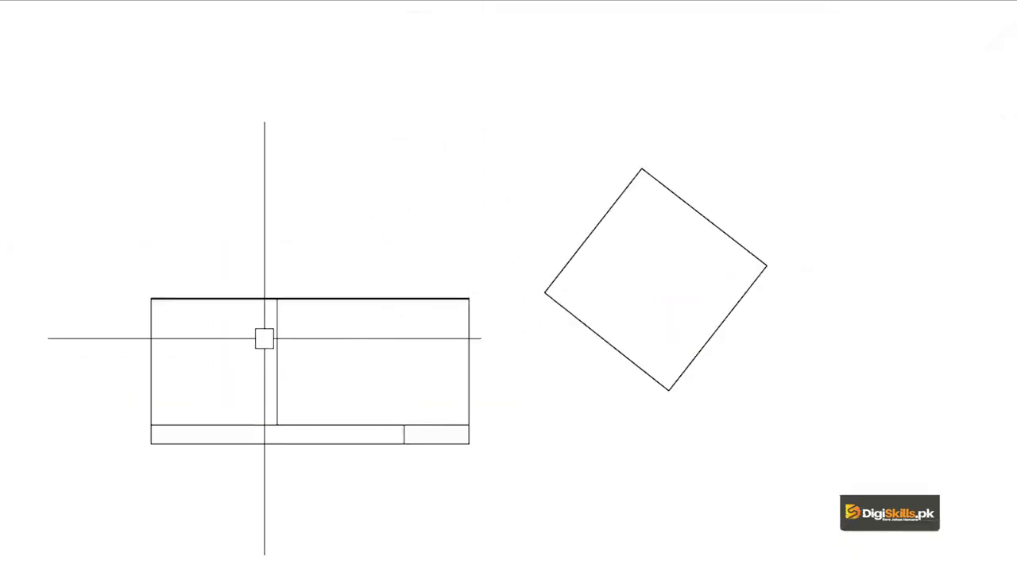
scroll(291, 362, "down", 3)
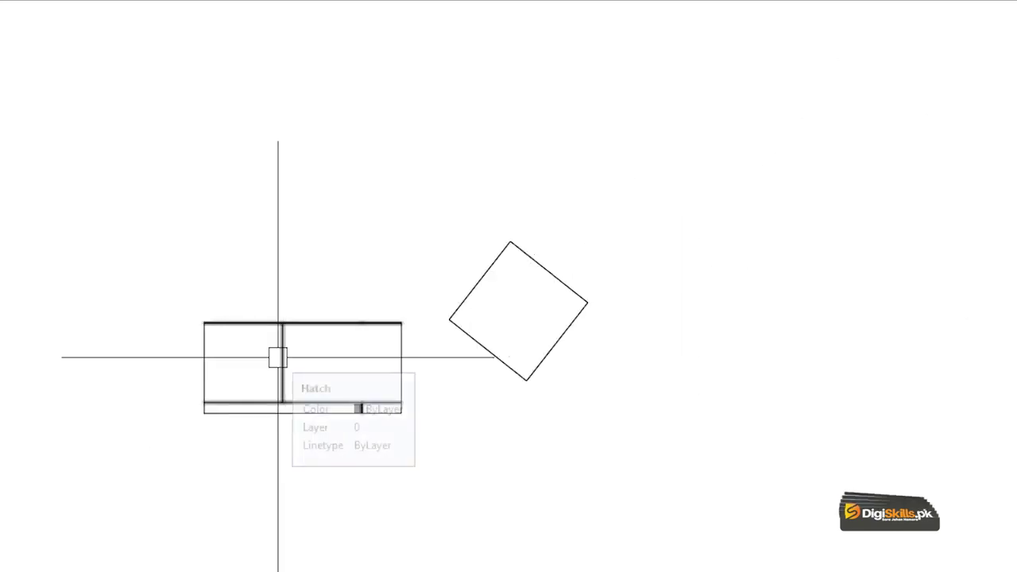
Look through the custom, other predefined, ISO and ANSI hatch patterns and choose ANSI31 for the rectangle's hatch.
left_click(277, 357)
type("HE")
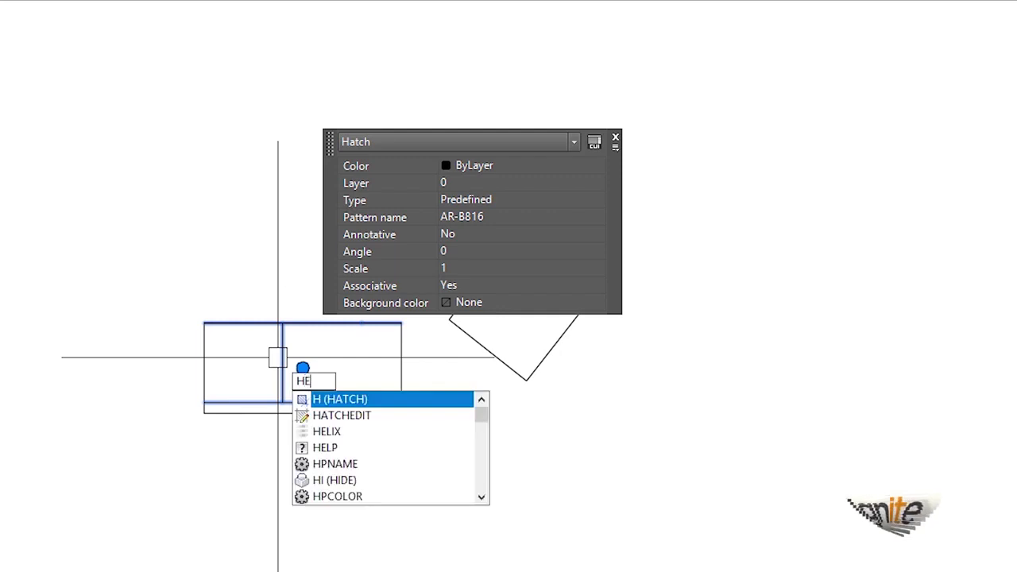
key("Return")
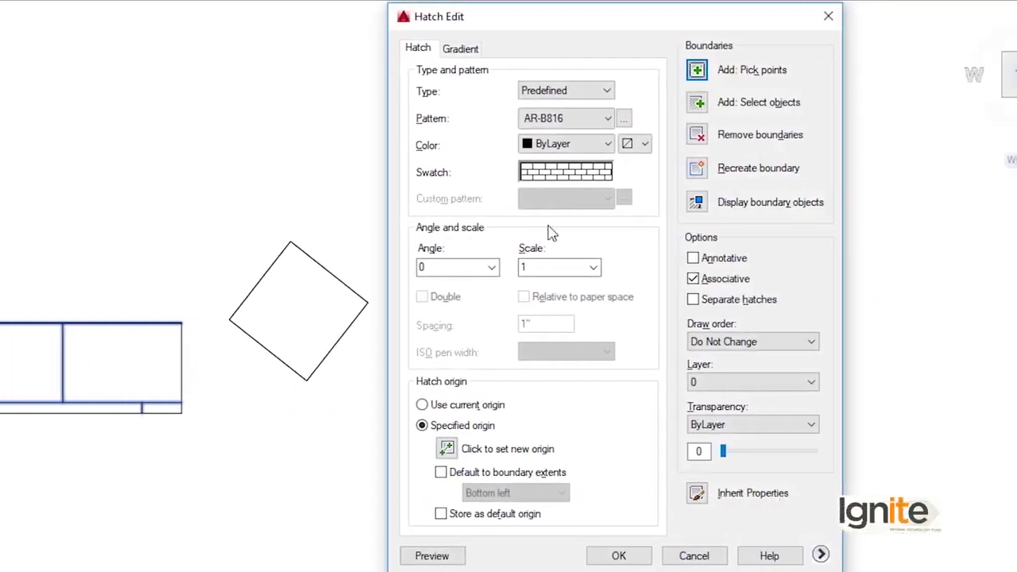
left_click(554, 171)
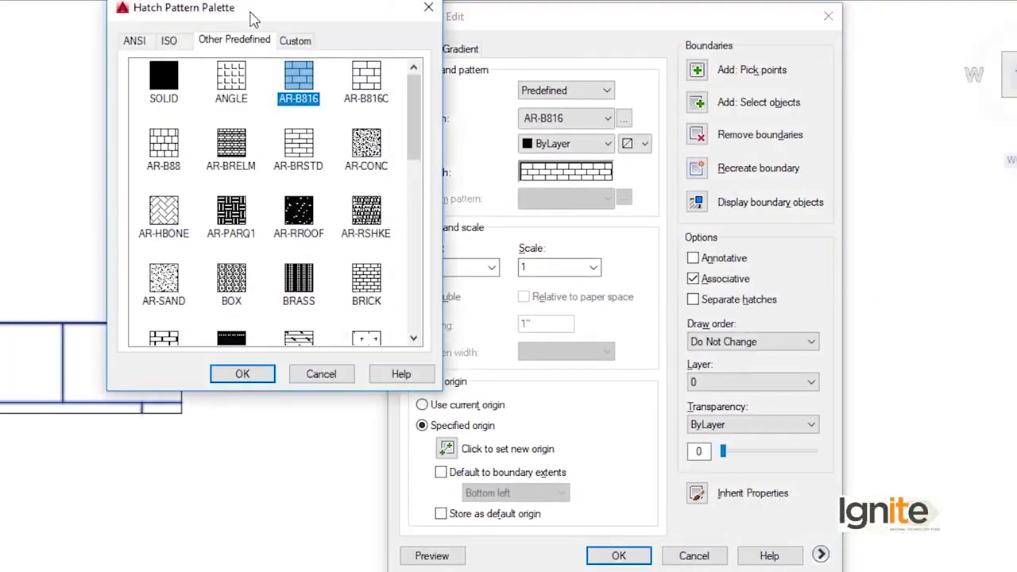
left_click(295, 42)
left_click(249, 44)
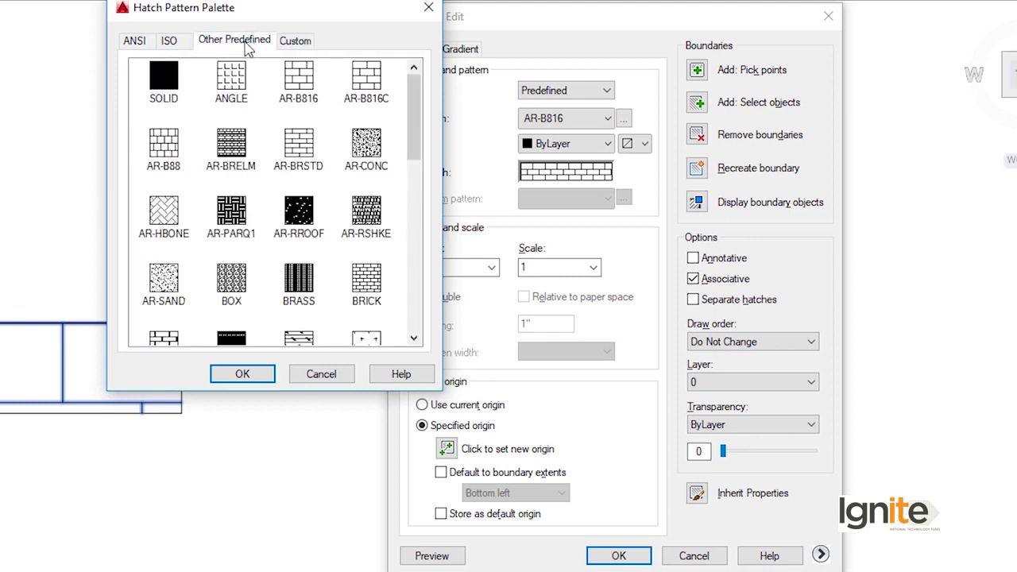
left_click(176, 42)
left_click(133, 42)
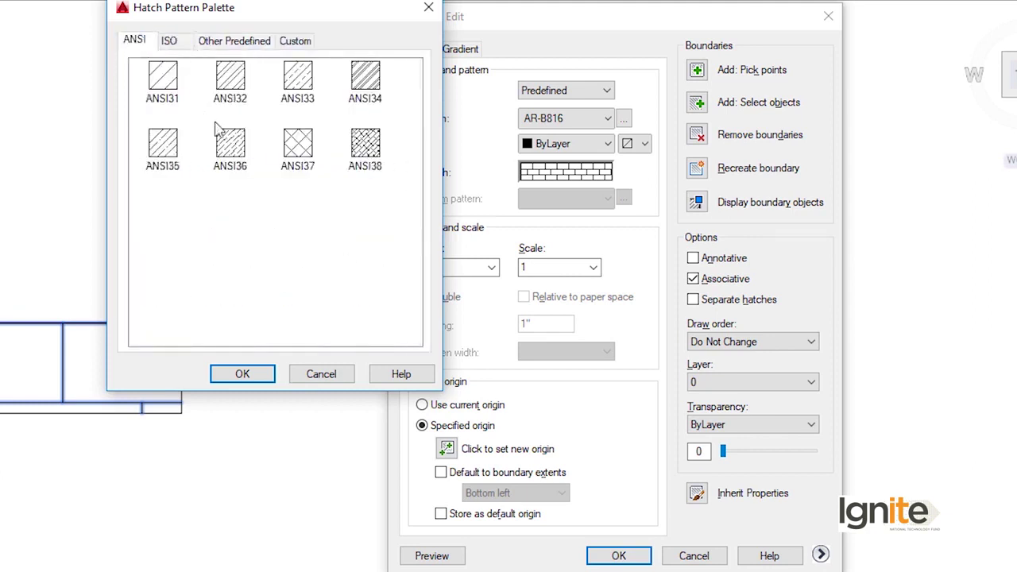
left_click(240, 379)
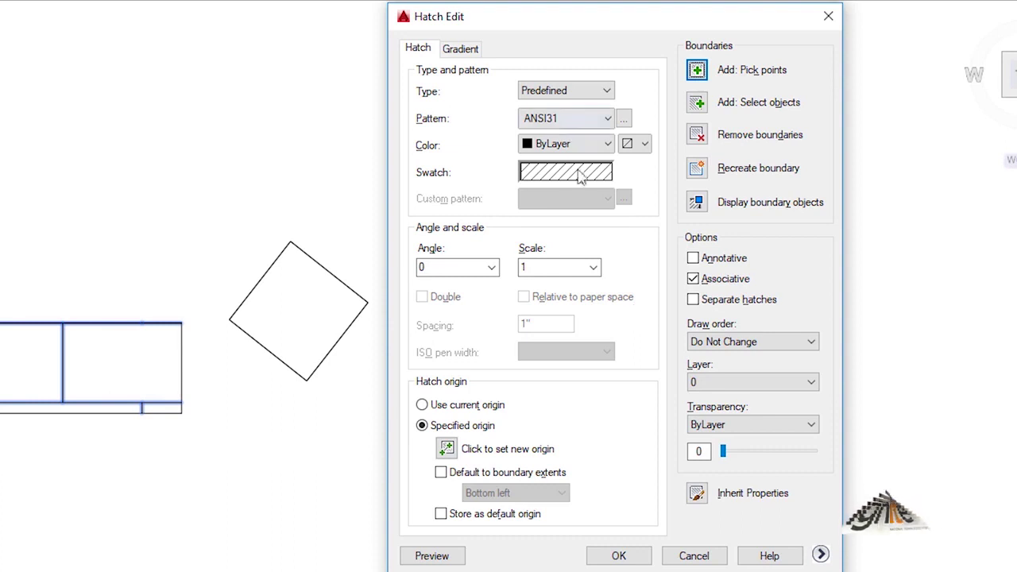
Try Red, Yellow and Magenta as the hatch color, settle on Black and apply the edits to the rectangle's hatch.
left_click(598, 146)
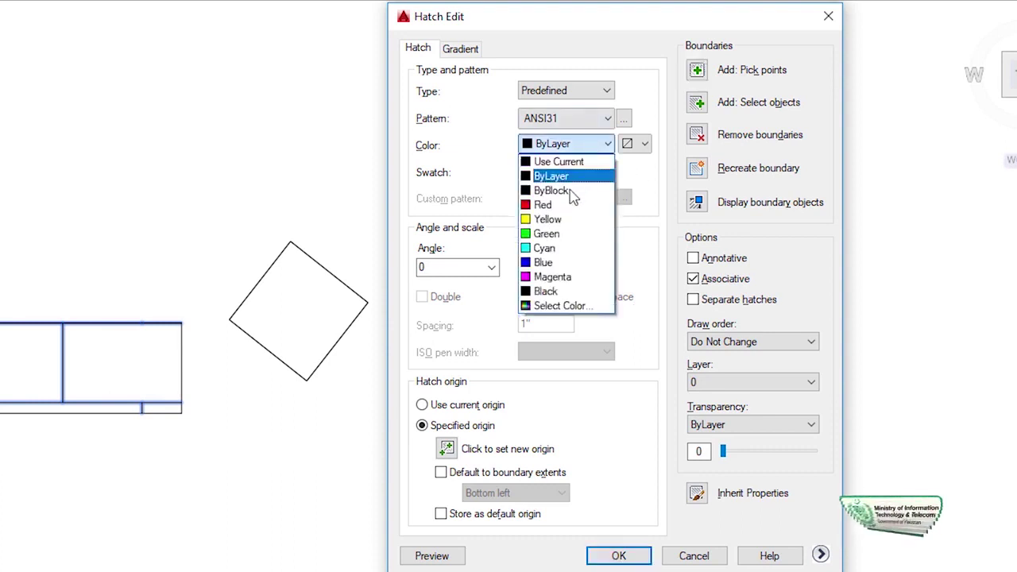
left_click(569, 207)
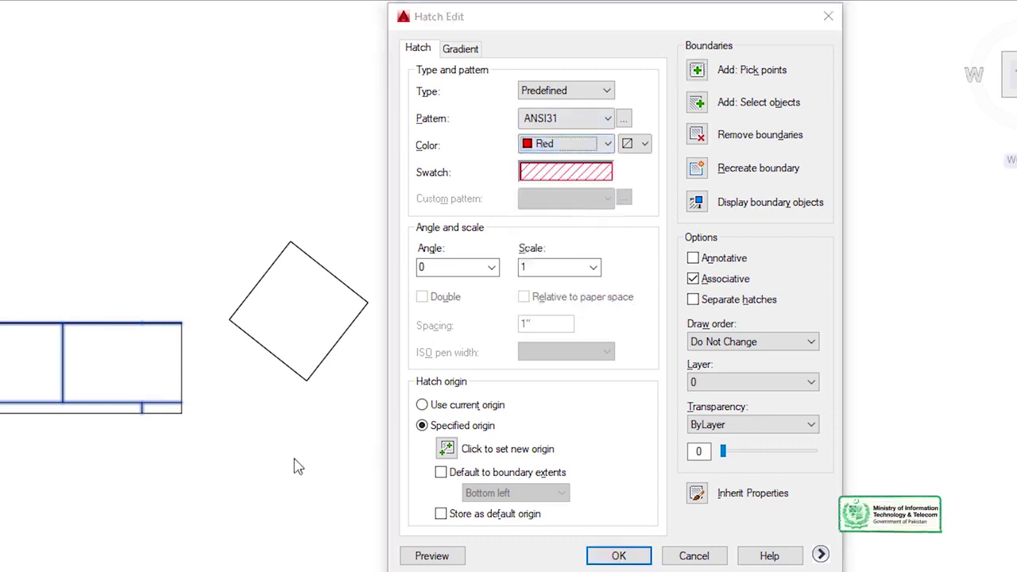
left_click(573, 151)
left_click(565, 218)
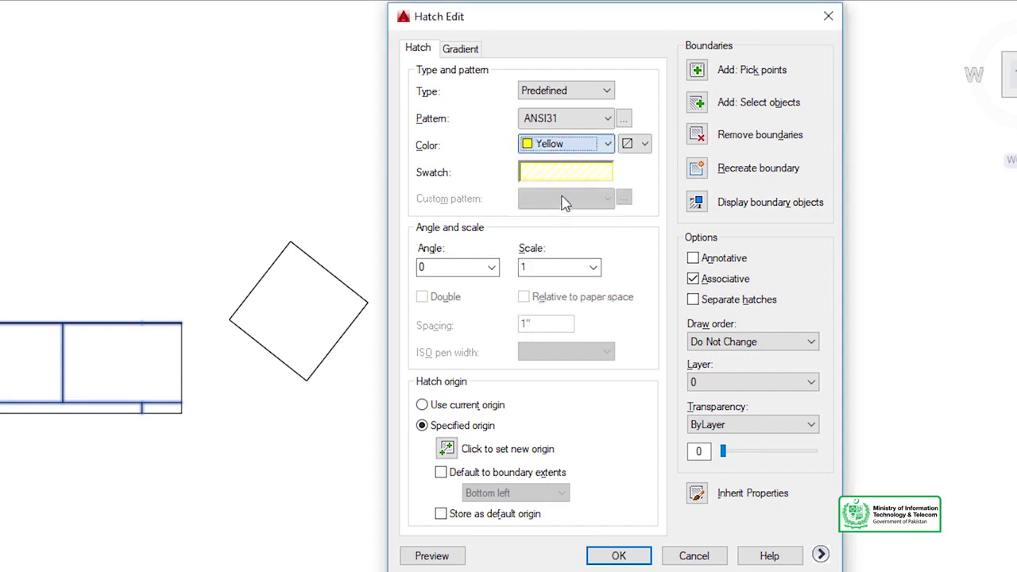
left_click(573, 151)
left_click(555, 271)
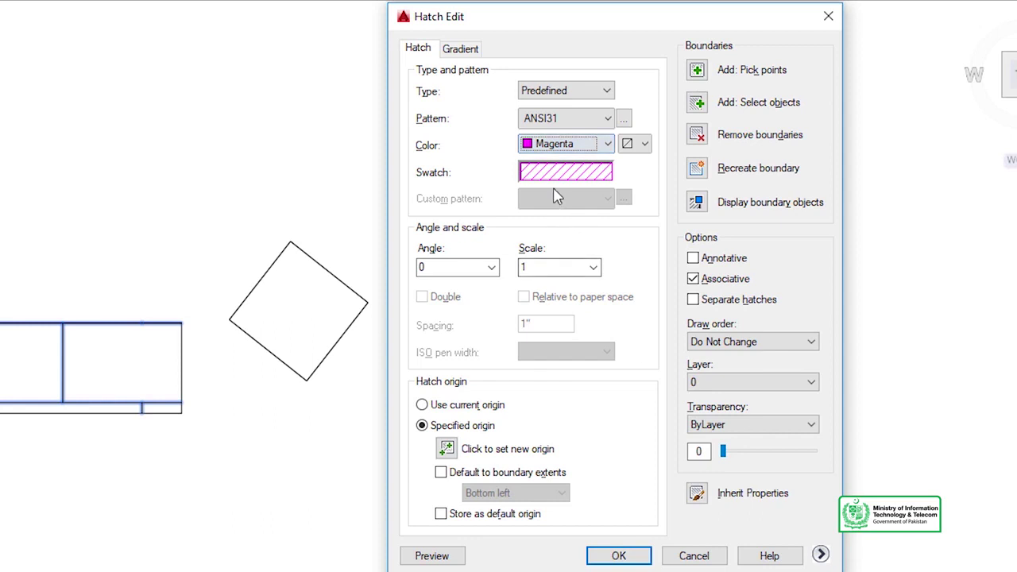
left_click(568, 143)
left_click(552, 284)
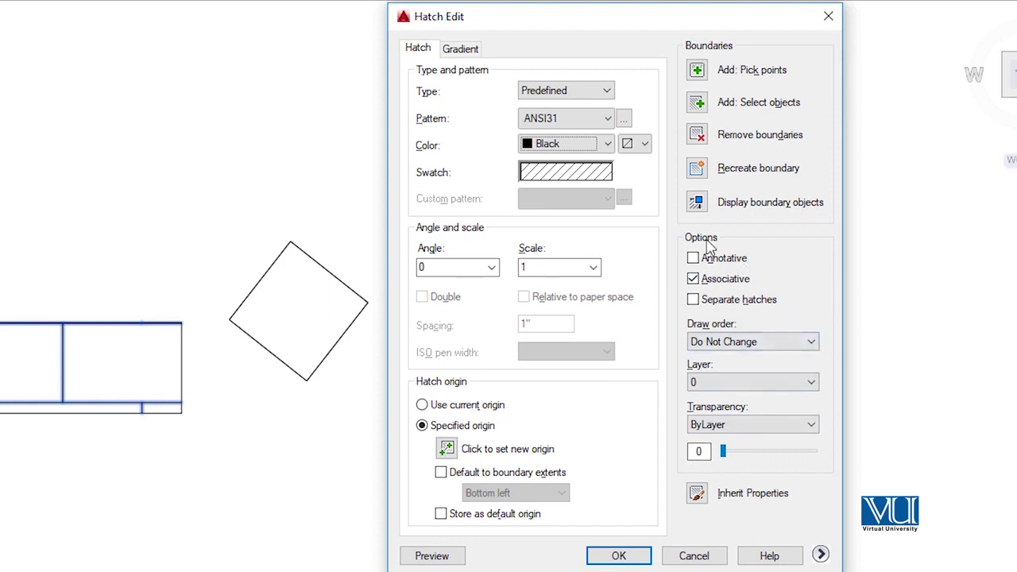
left_click(612, 554)
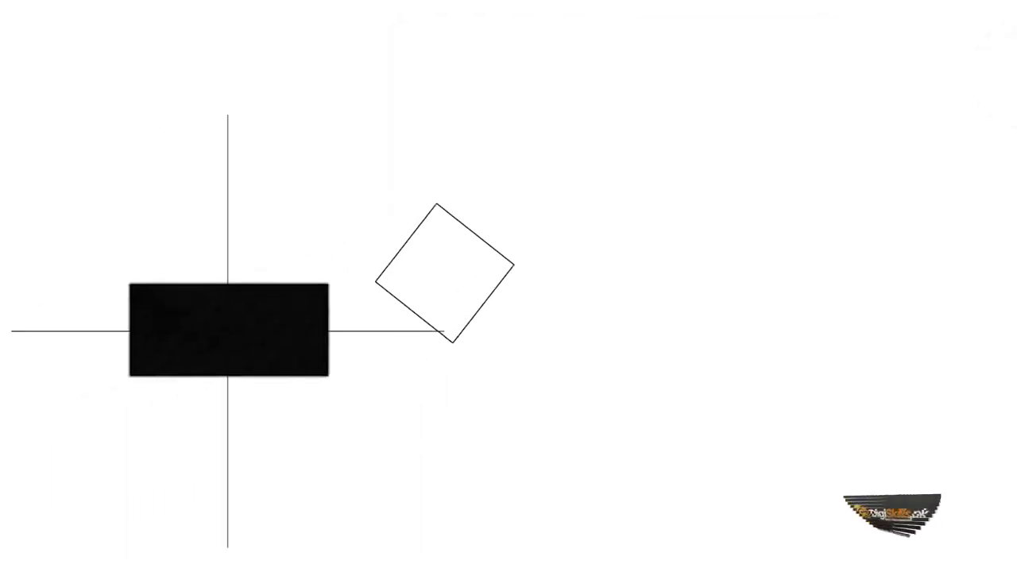
Change the color of the rectangle's ANSI31 hatch to Red.
scroll(398, 261, "up", 5)
scroll(397, 261, "down", 4)
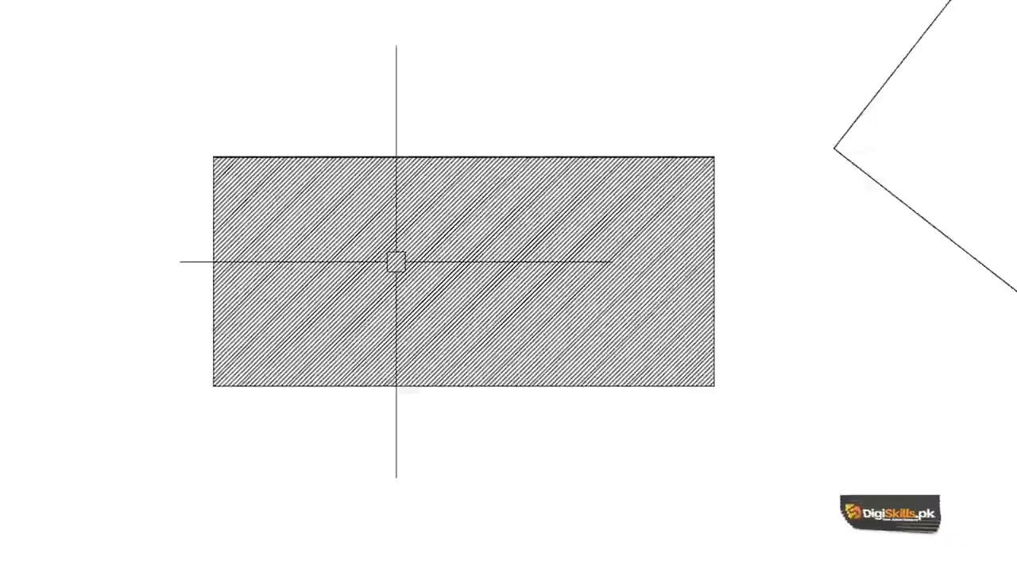
scroll(398, 262, "up", 6)
left_click(403, 227)
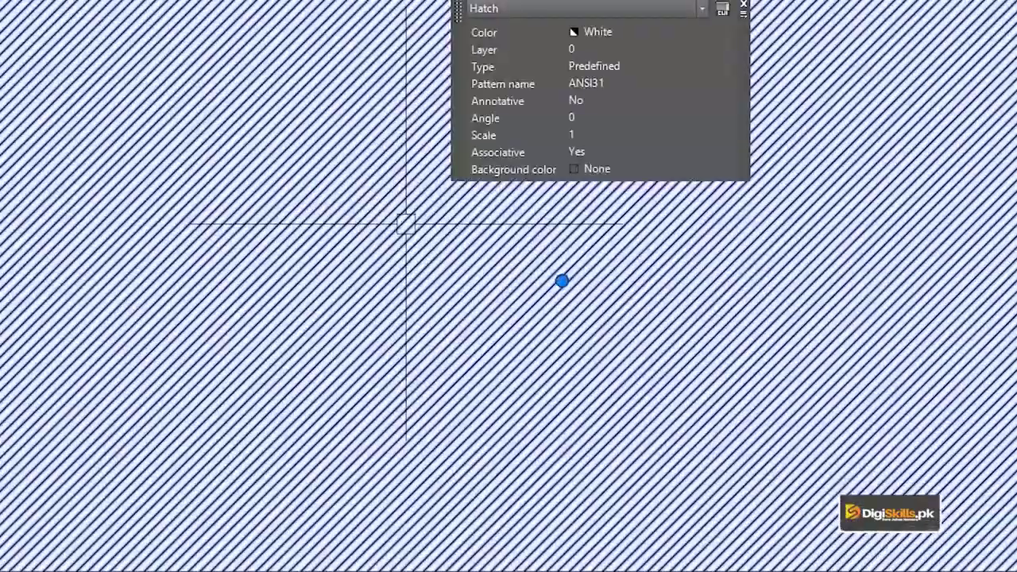
type("HE")
key("Return")
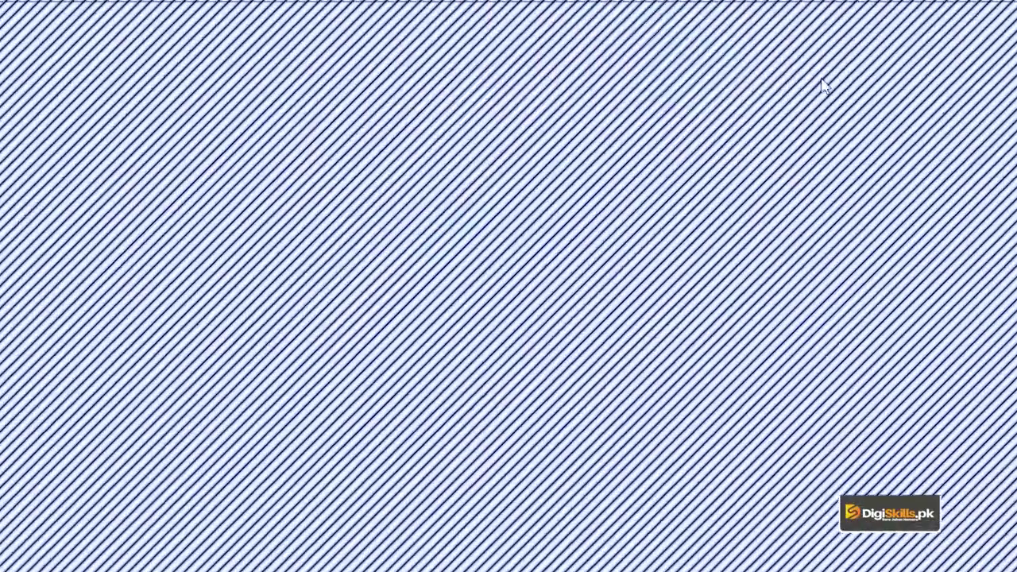
left_click(566, 143)
left_click(542, 204)
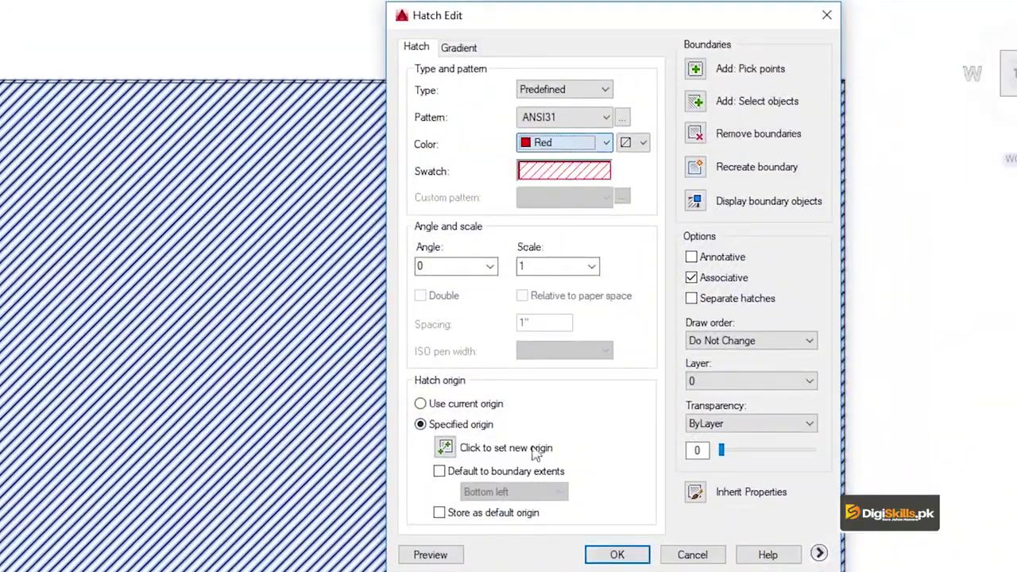
left_click(618, 554)
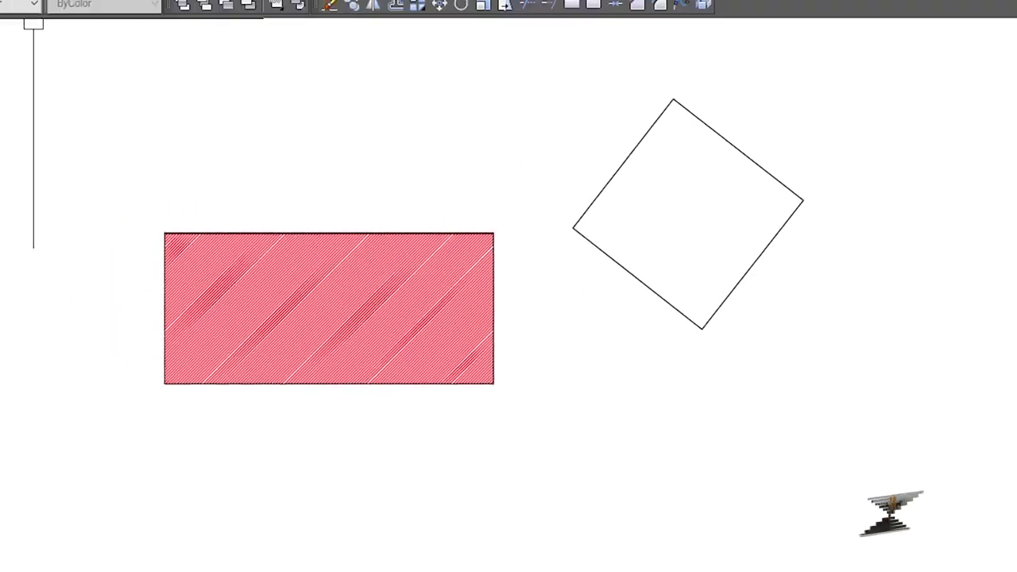
Review where the Hatch command is found among the drawing tools and commands starting with HAT, and inspect the rectangle's hatch properties.
left_click(178, 4)
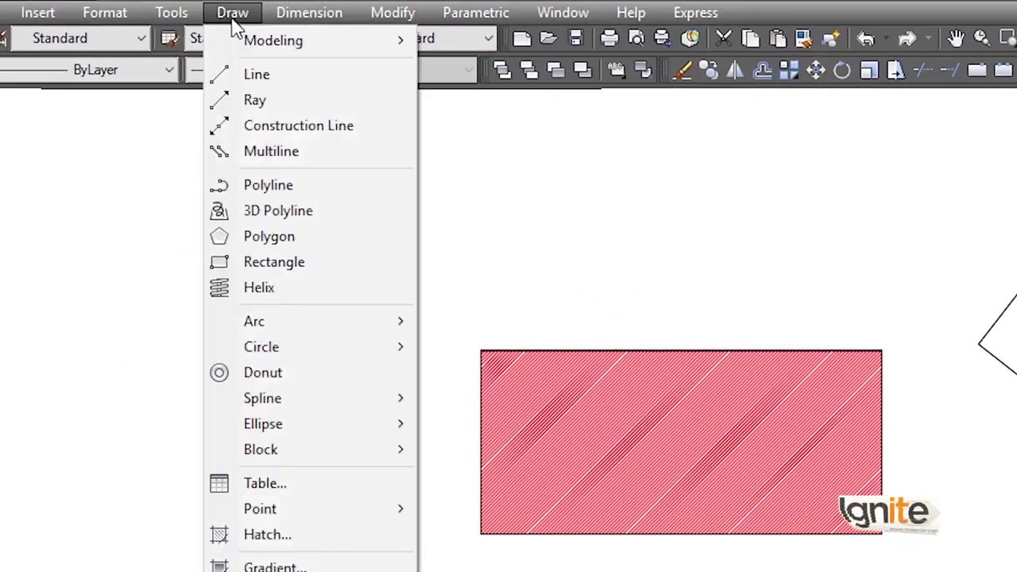
left_click(178, 4)
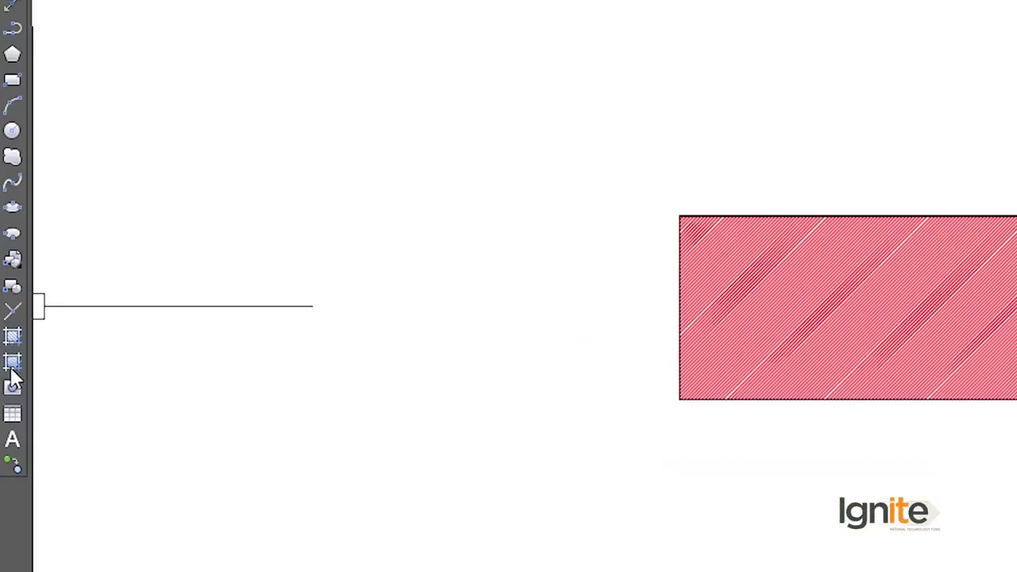
type("HAT")
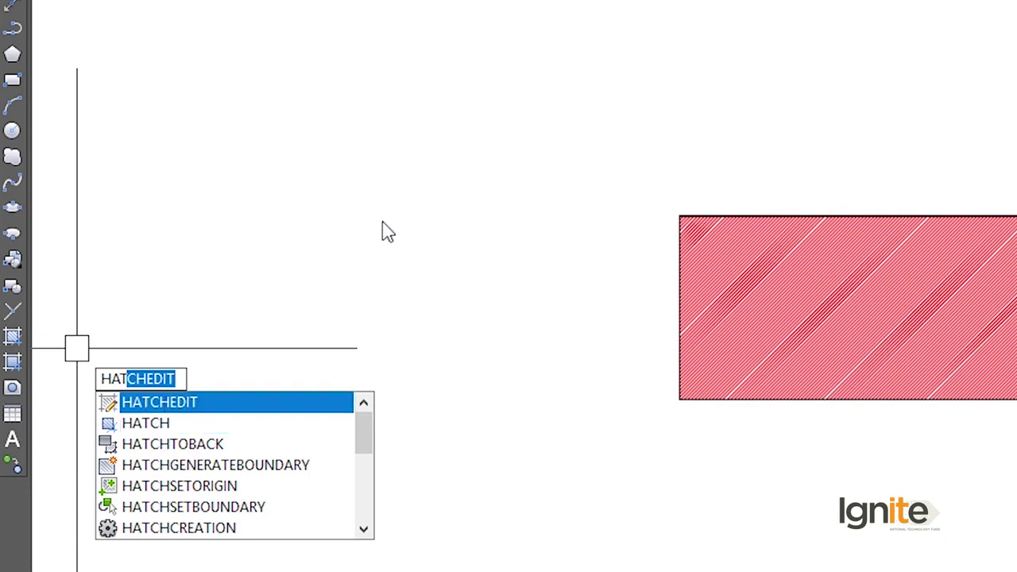
left_click(438, 174)
left_click(389, 295)
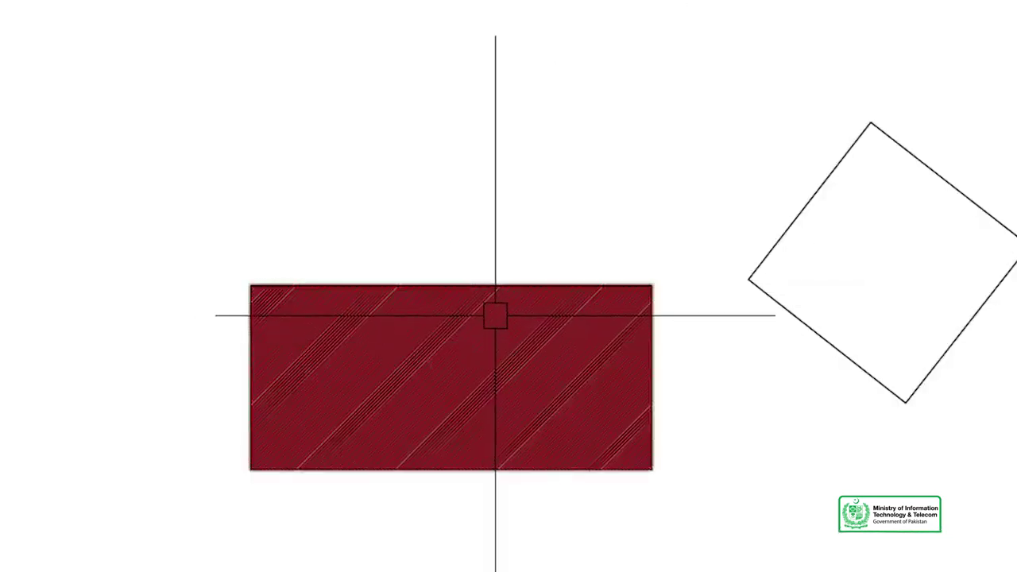
mouse_move(495, 316)
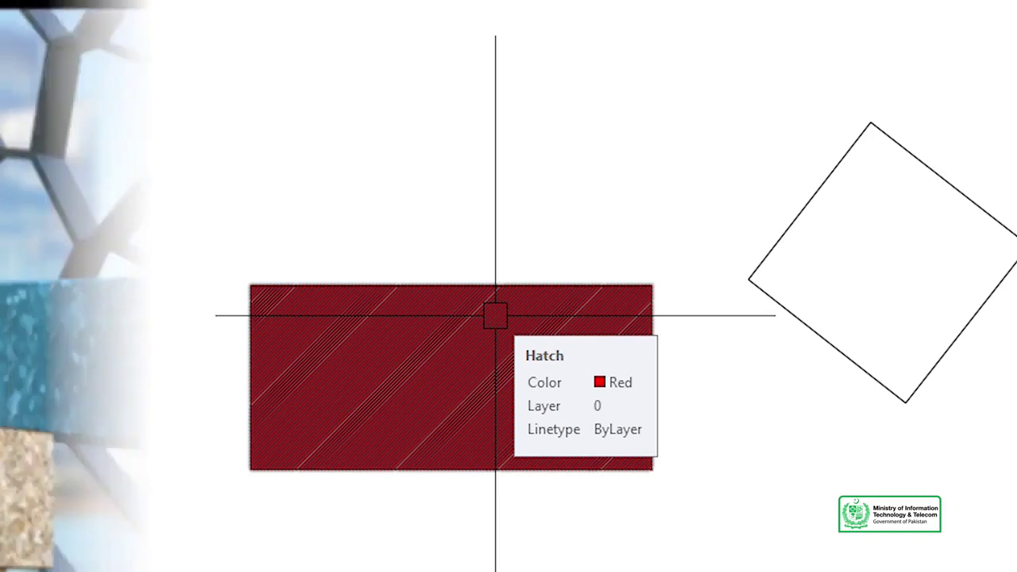